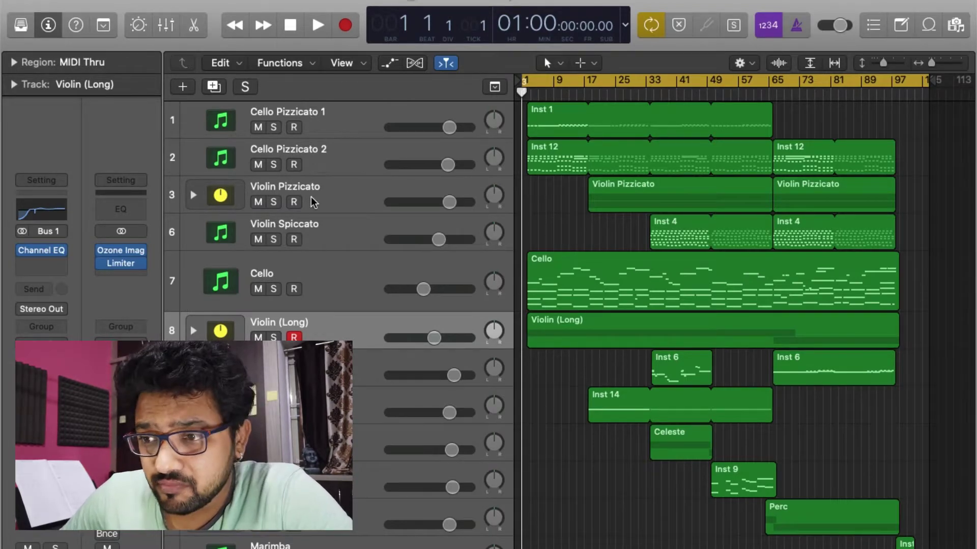
Open the BBC Symphony Orchestra instrument on the Cello track to view its patch and articulations, and close it again
{"action": "scroll", "coordinate": [315, 291], "scroll_direction": "down", "scroll_amount": 1}
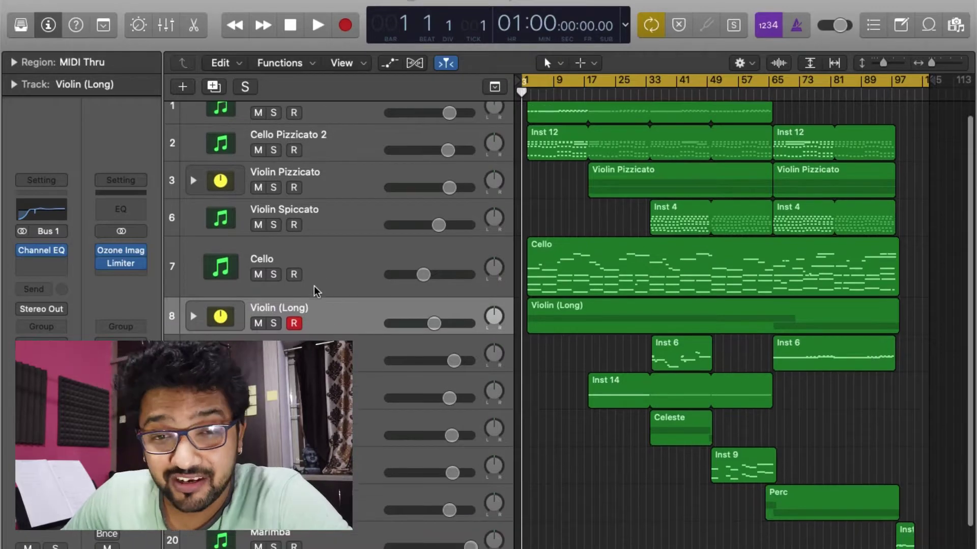
{"action": "scroll", "coordinate": [316, 291], "scroll_direction": "down", "scroll_amount": 4}
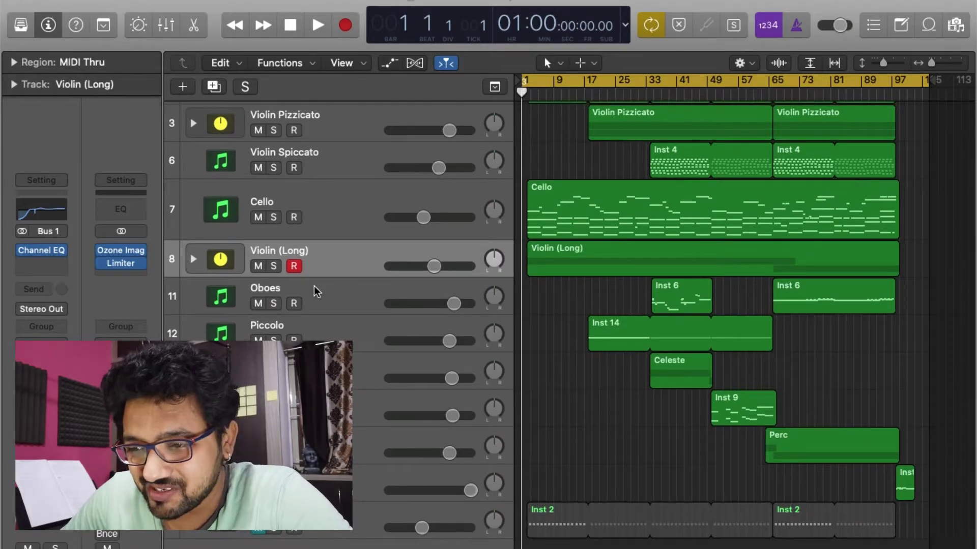
{"action": "key", "text": "Up"}
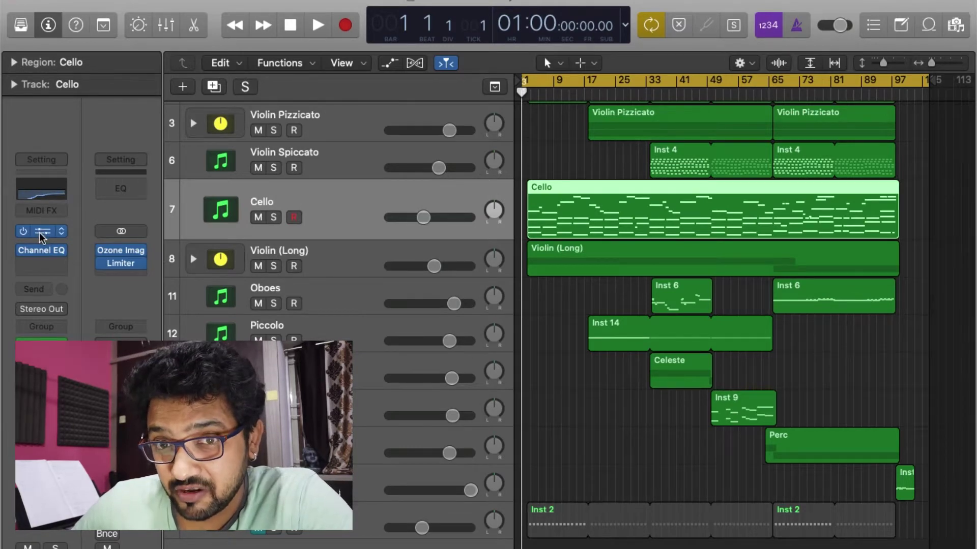
{"action": "left_click", "coordinate": [39, 233]}
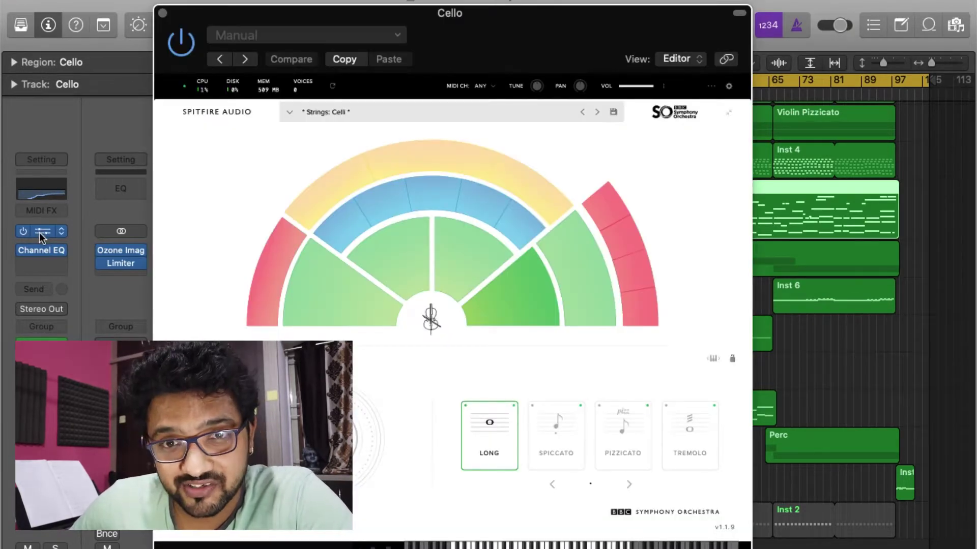
{"action": "left_click", "coordinate": [38, 233]}
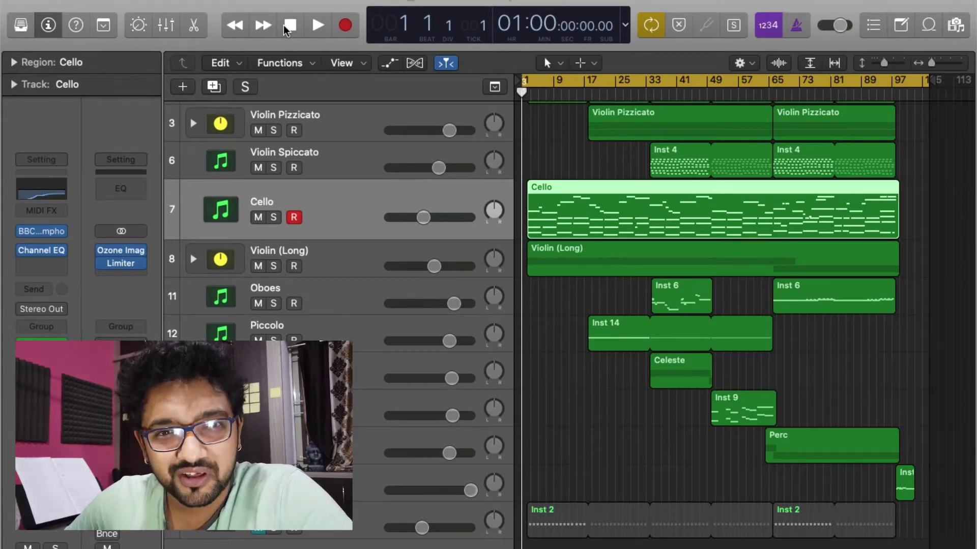
Play the full arrangement from the beginning to its end at about bar 101 and stop playback
{"action": "left_click", "coordinate": [322, 26]}
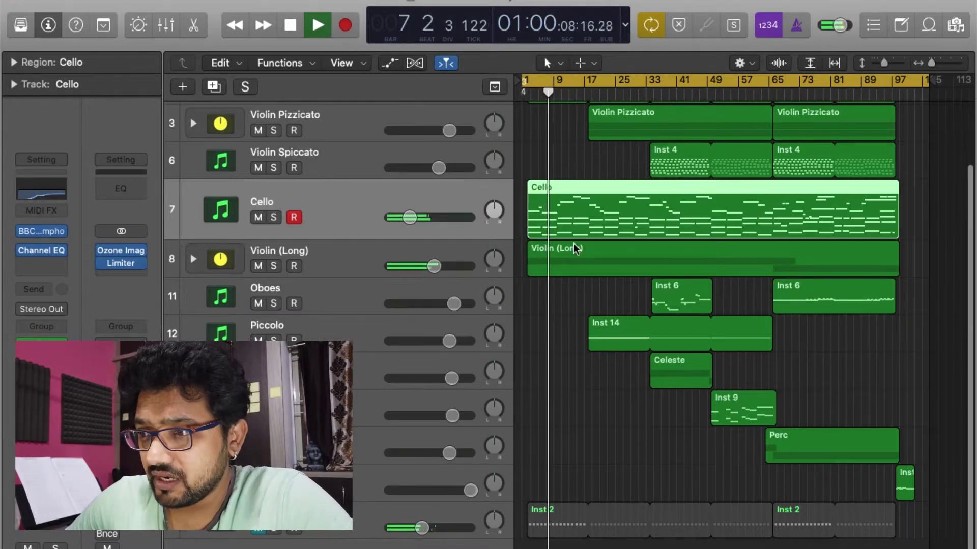
{"action": "scroll", "coordinate": [575, 248], "scroll_direction": "up", "scroll_amount": 2}
{"action": "scroll", "coordinate": [575, 248], "scroll_direction": "up", "scroll_amount": 3}
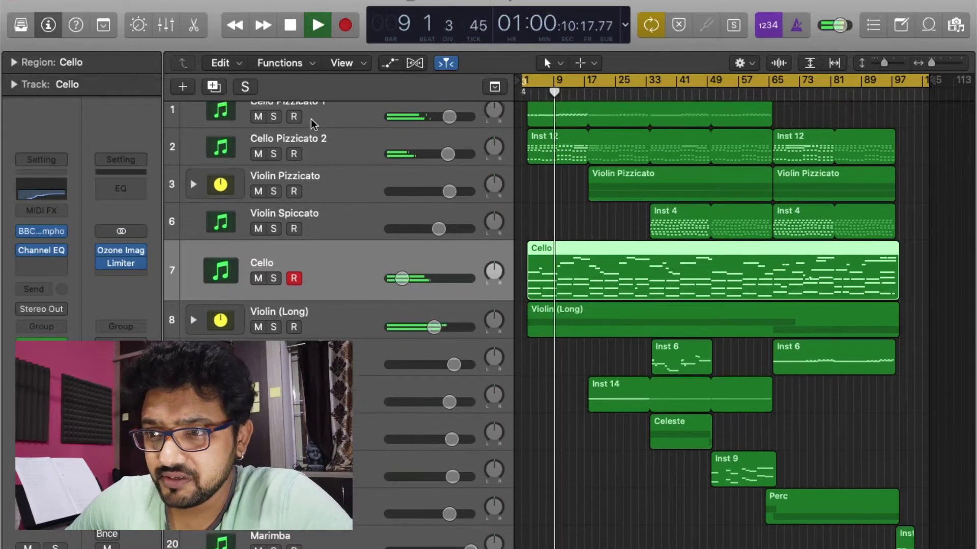
{"action": "scroll", "coordinate": [330, 148], "scroll_direction": "up", "scroll_amount": 1}
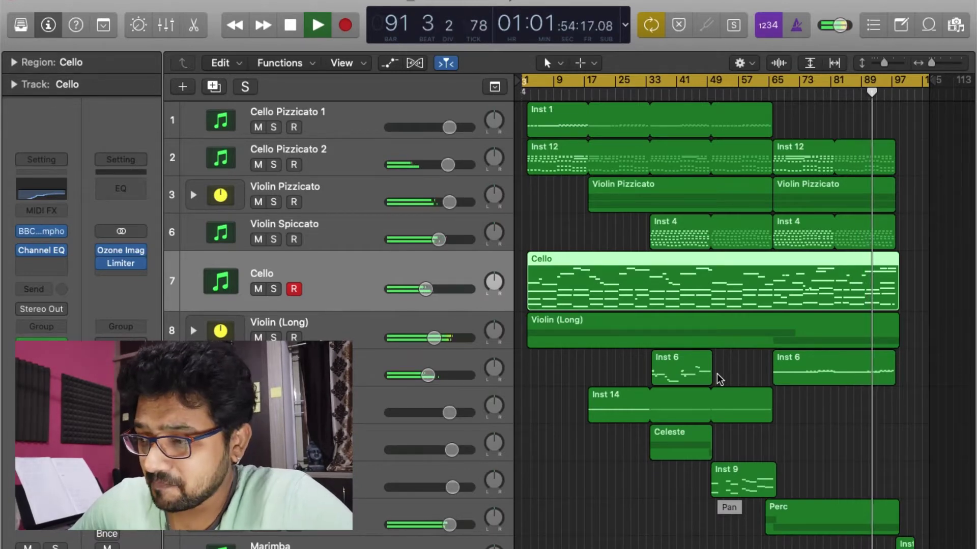
{"action": "scroll", "coordinate": [893, 475], "scroll_direction": "down", "scroll_amount": 1}
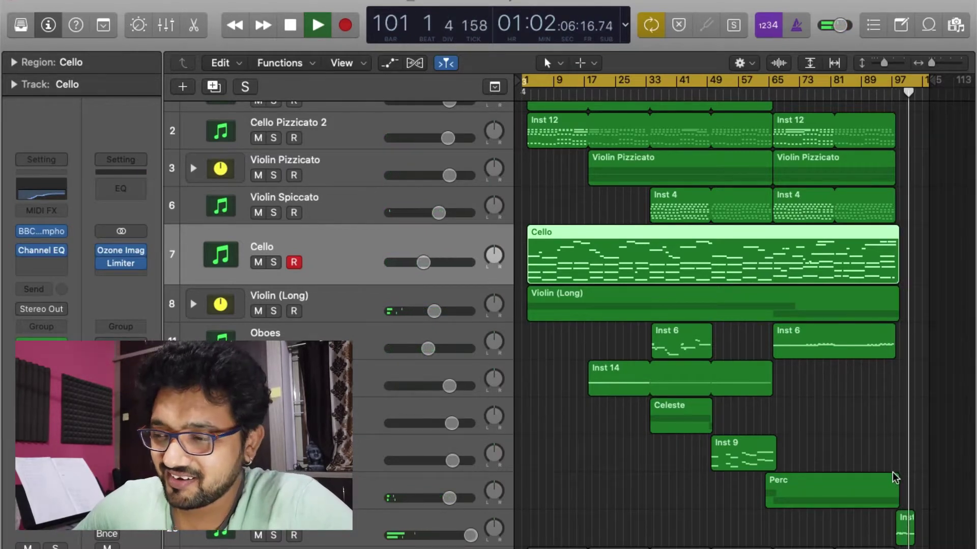
{"action": "key", "text": "space"}
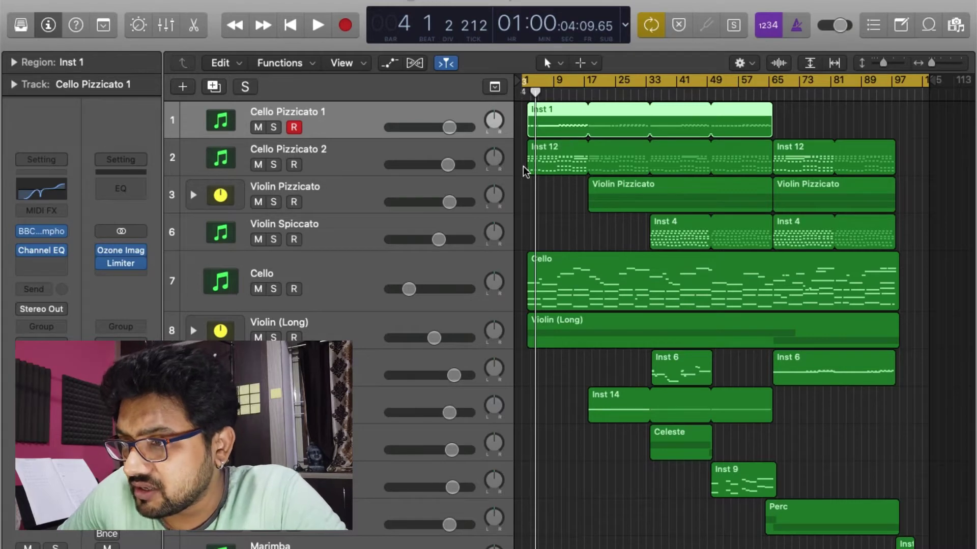
Solo Cello Pizzicato 1 and audition its Inst 1 region in the Piano Roll up to about bar 17, closing the editor at the end
{"action": "double_click", "coordinate": [566, 133]}
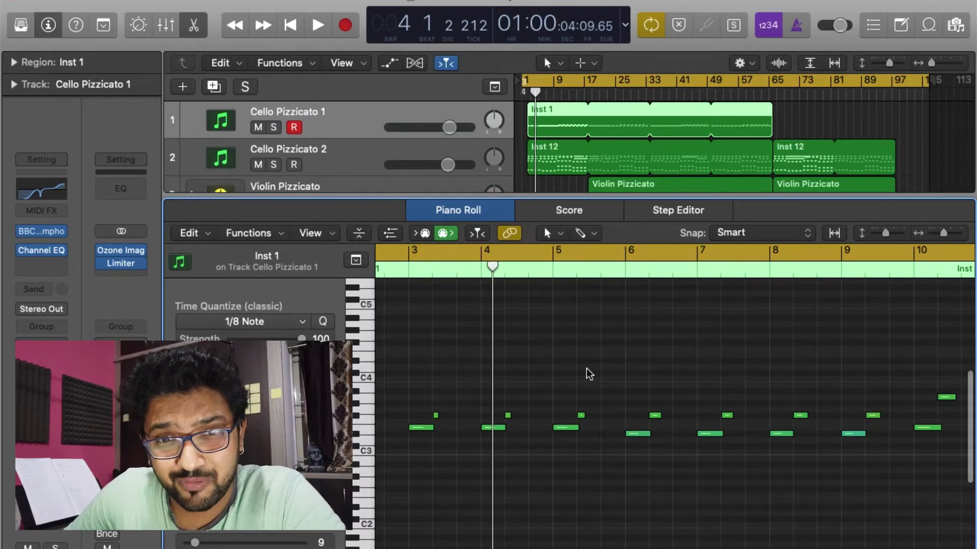
{"action": "scroll", "coordinate": [587, 373], "scroll_direction": "left", "scroll_amount": 2}
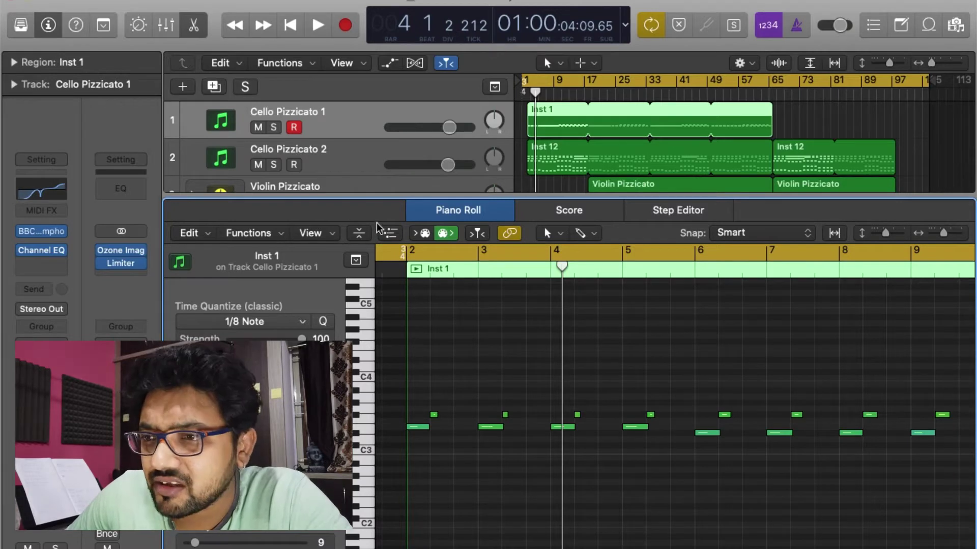
{"action": "left_click", "coordinate": [274, 126]}
{"action": "left_click", "coordinate": [416, 269]}
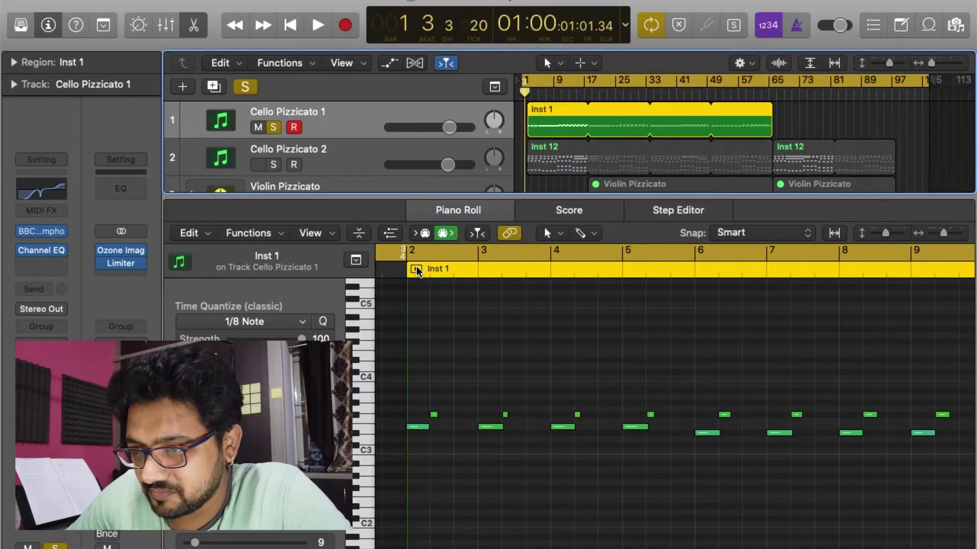
{"action": "key", "text": "space"}
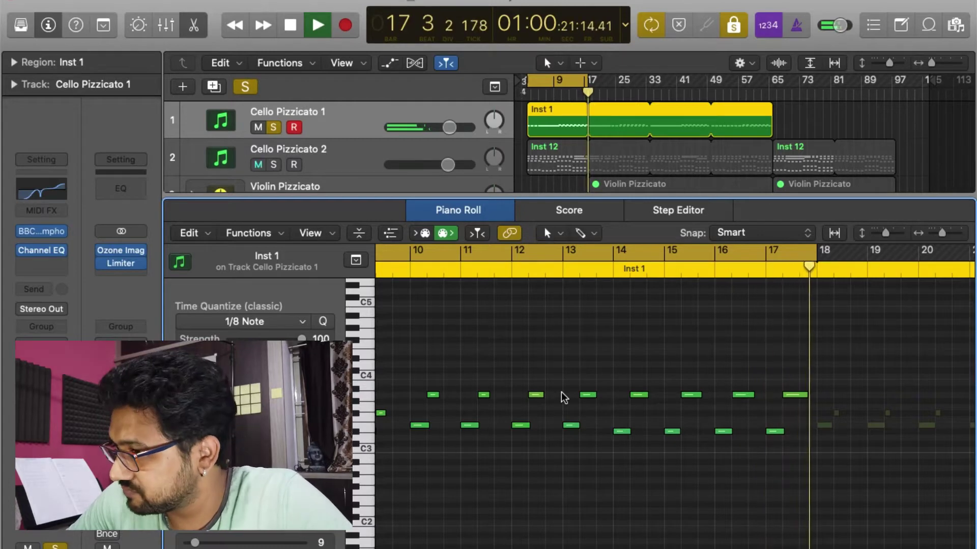
{"action": "key", "text": "space"}
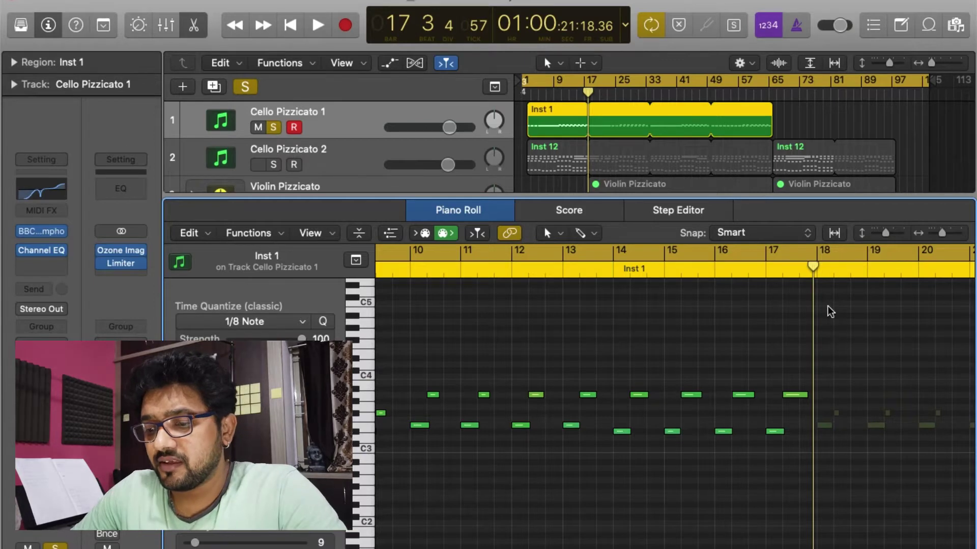
{"action": "key", "text": "e"}
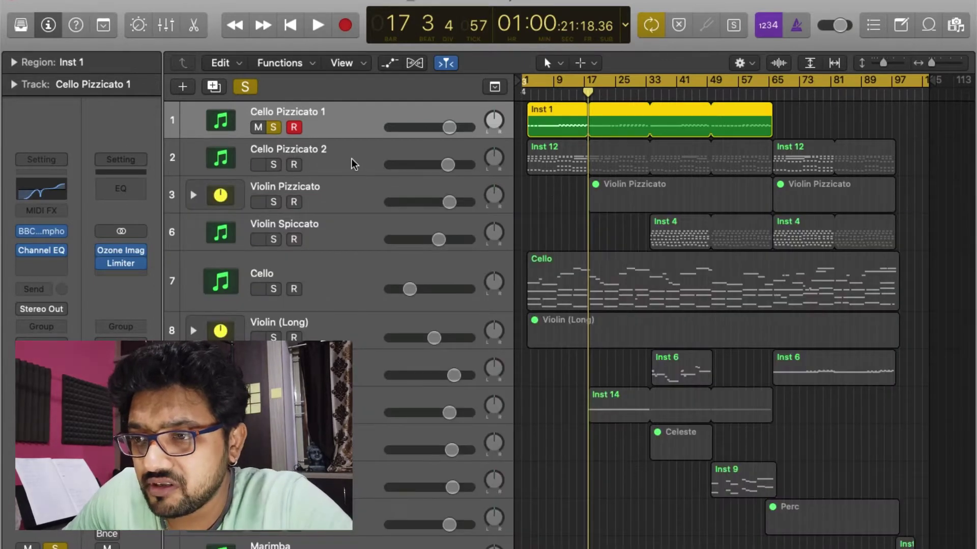
Solo only Cello Pizzicato 2 and play its Inst 12 notes from the beginning in the Piano Roll
{"action": "left_click", "coordinate": [322, 160]}
{"action": "left_click", "coordinate": [274, 165]}
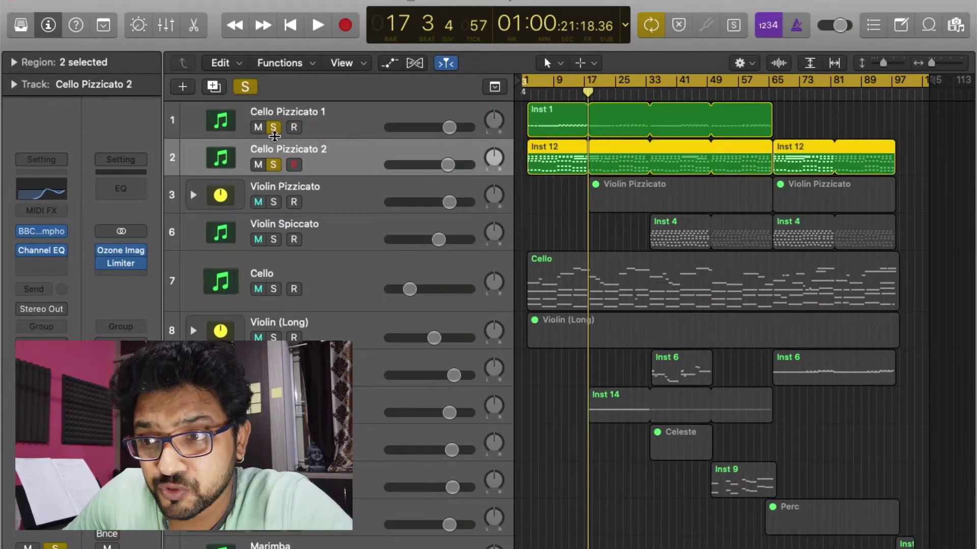
{"action": "left_click", "coordinate": [273, 127]}
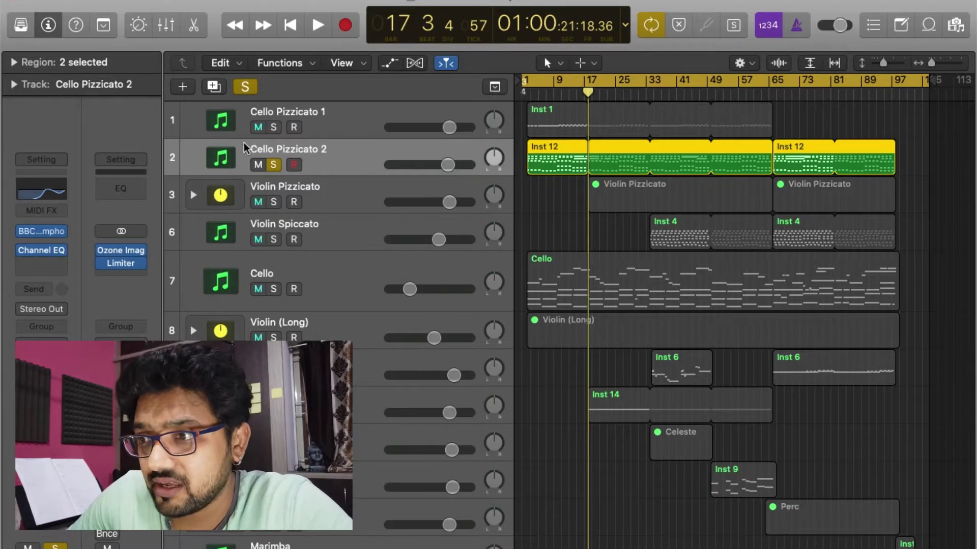
{"action": "double_click", "coordinate": [549, 173]}
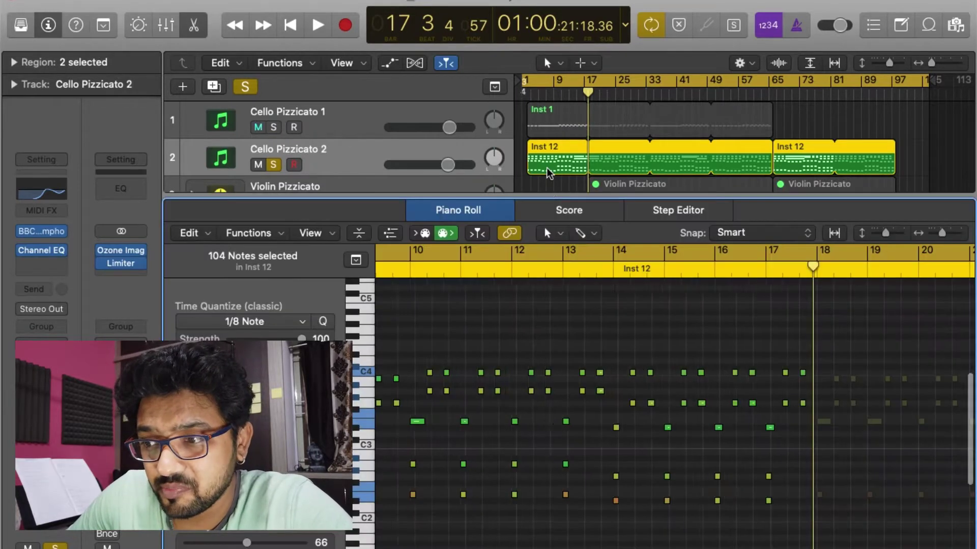
{"action": "key", "text": "Return"}
{"action": "key", "text": "space"}
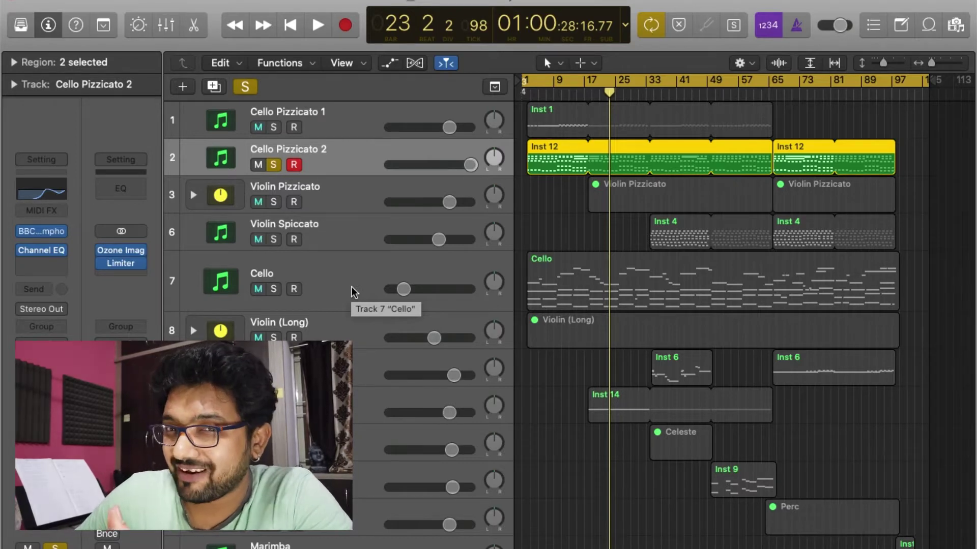
Inspect the Channel EQ curves of Cello Pizzicato 2 and Cello Pizzicato 1, soloing Cello Pizzicato 1 alongside the other track
{"action": "left_click", "coordinate": [50, 188]}
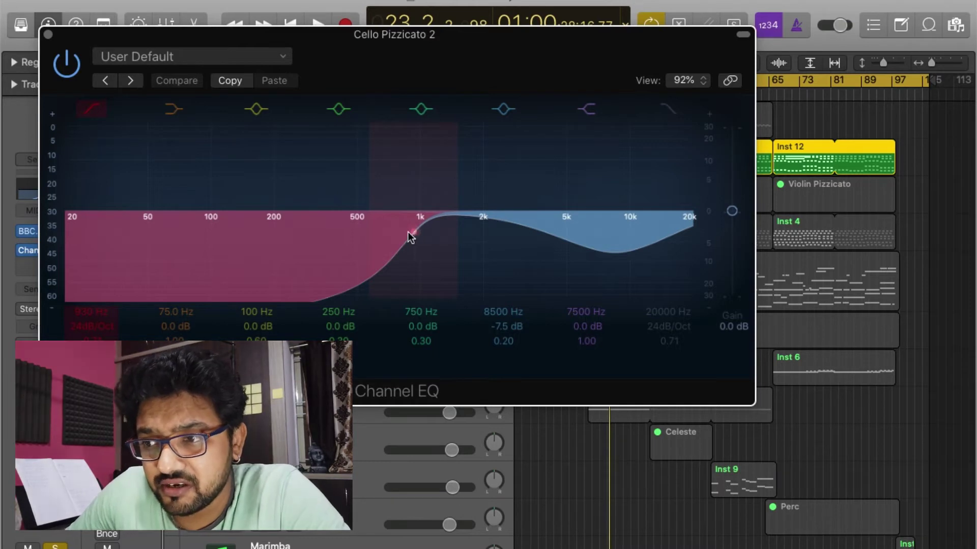
{"action": "left_click", "coordinate": [47, 35]}
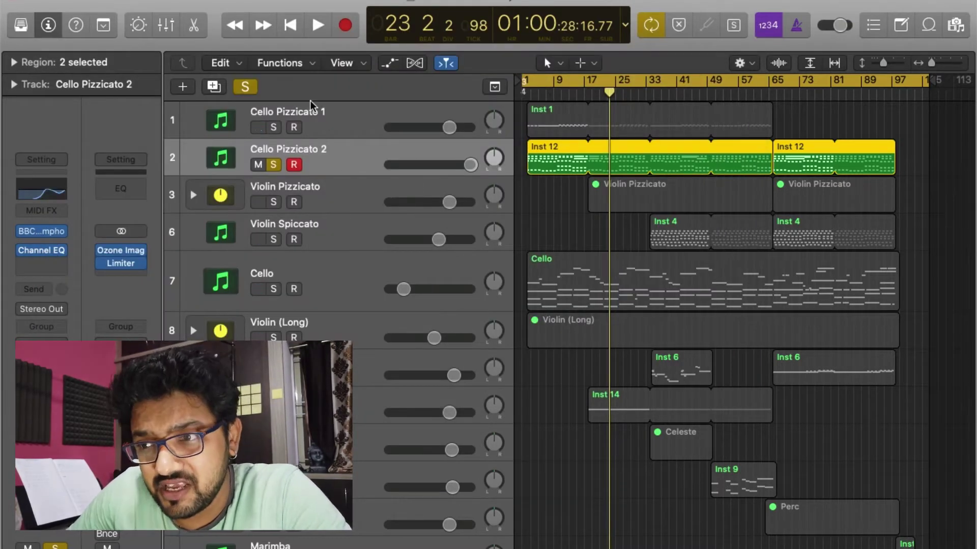
{"action": "left_click", "coordinate": [273, 128]}
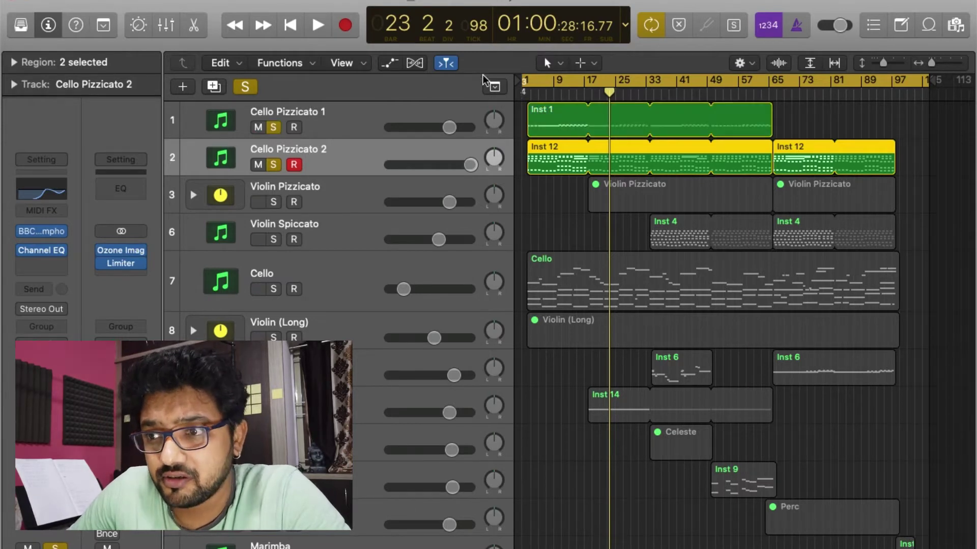
{"action": "left_click", "coordinate": [320, 110]}
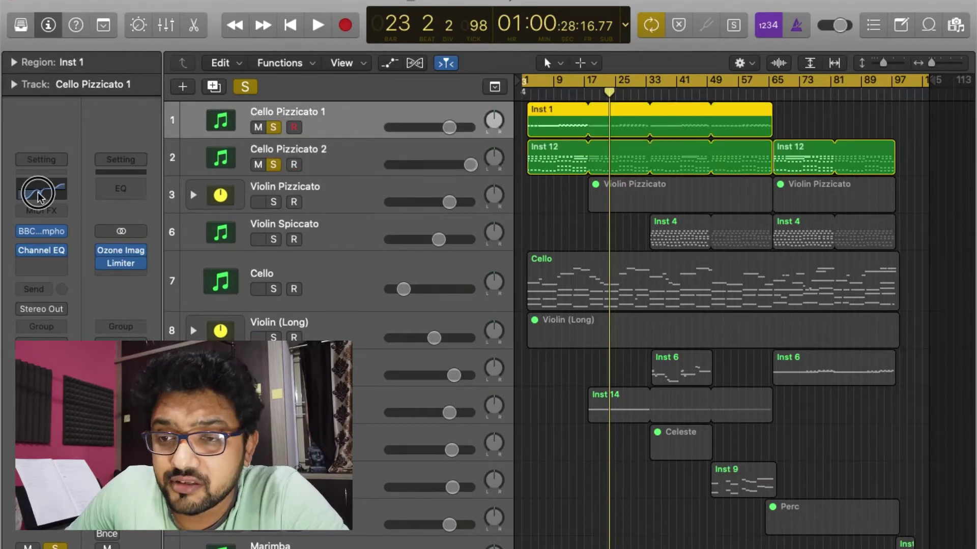
{"action": "left_click", "coordinate": [43, 195]}
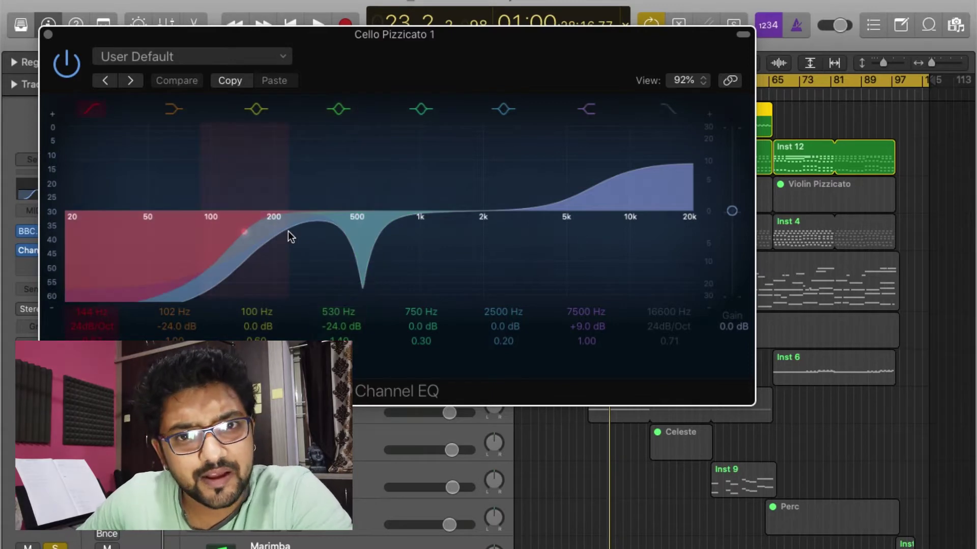
{"action": "left_click", "coordinate": [48, 34]}
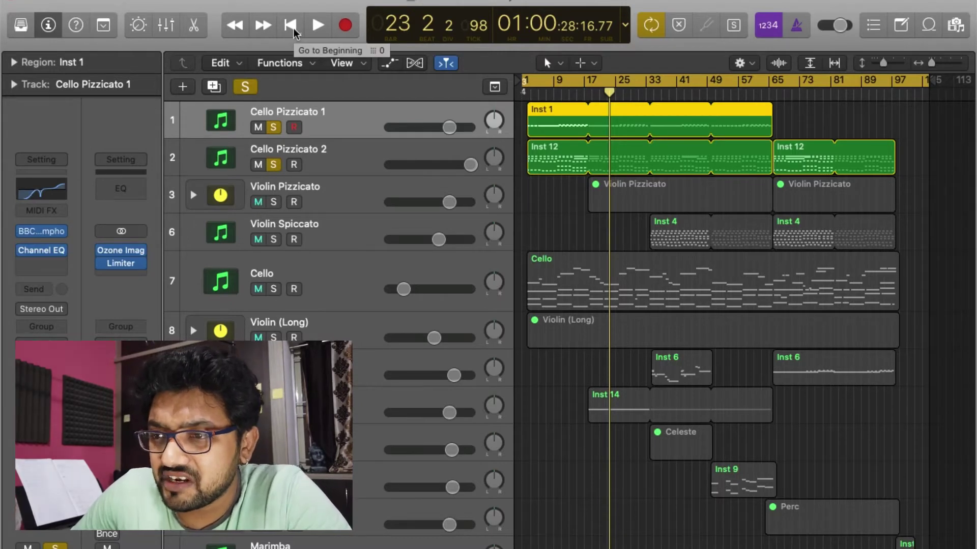
Lower the volume of Cello Pizzicato 2 and play both soloed pizzicato tracks together from the start to about bar 9
{"action": "left_click", "coordinate": [339, 160]}
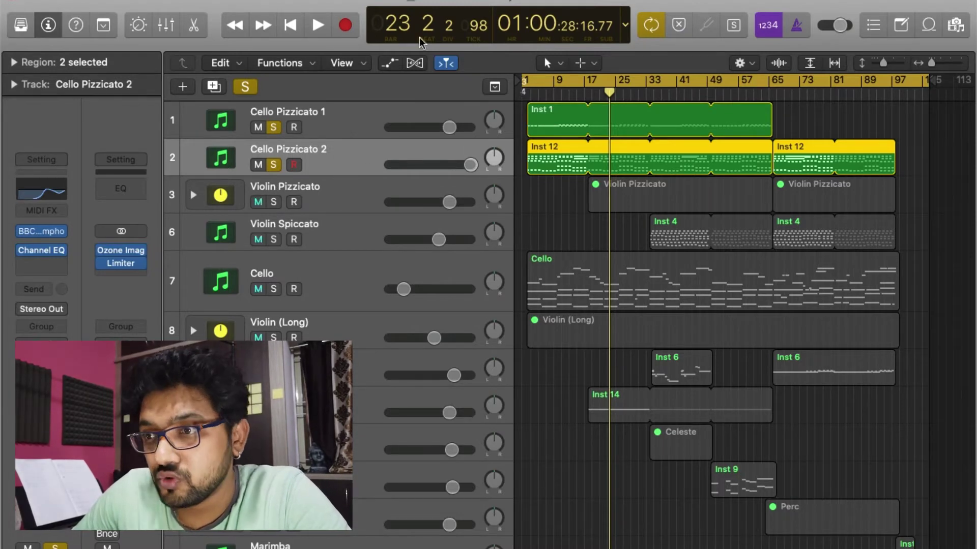
{"action": "left_click", "coordinate": [300, 26]}
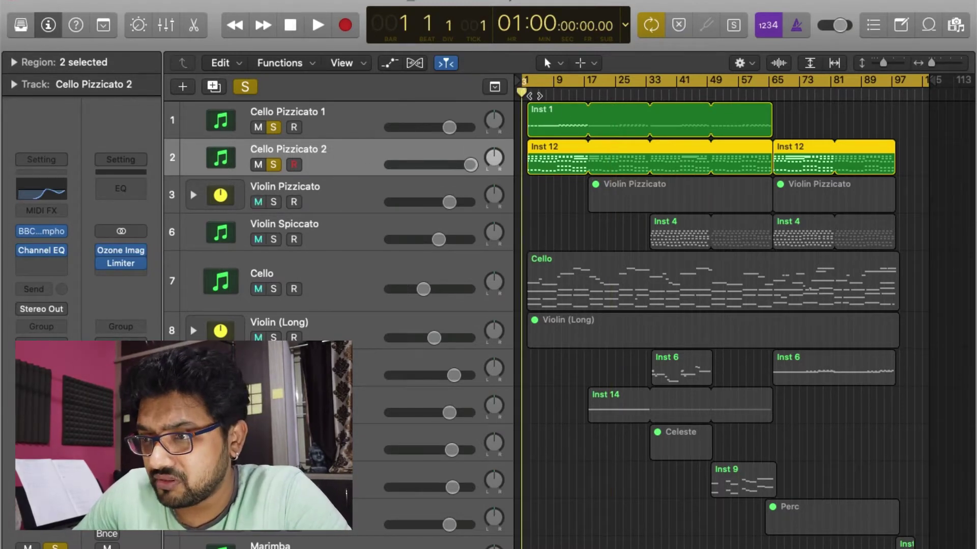
{"action": "left_click", "coordinate": [529, 92]}
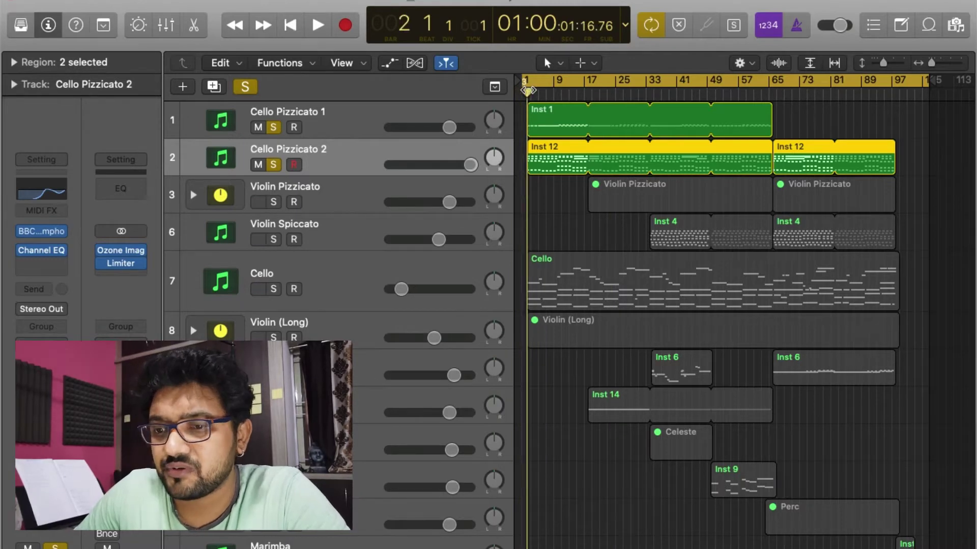
{"action": "left_click", "coordinate": [523, 90]}
{"action": "left_click_drag", "start_coordinate": [470, 165], "coordinate": [439, 165]}
{"action": "key", "text": "space"}
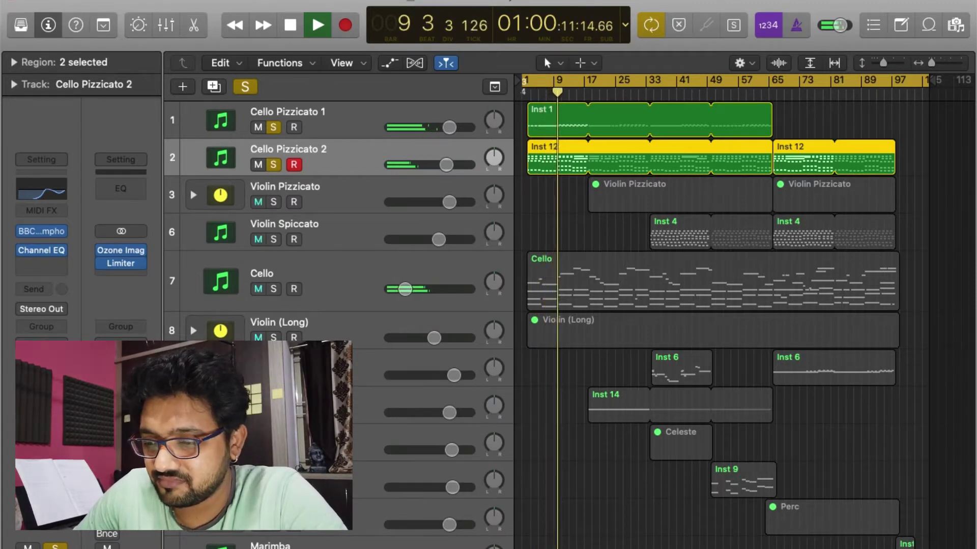
{"action": "key", "text": "space"}
Solo and expand the Violin (Long) track stack to look at its Violin and Violin Pitch Shift subtracks
{"action": "left_click", "coordinate": [379, 308]}
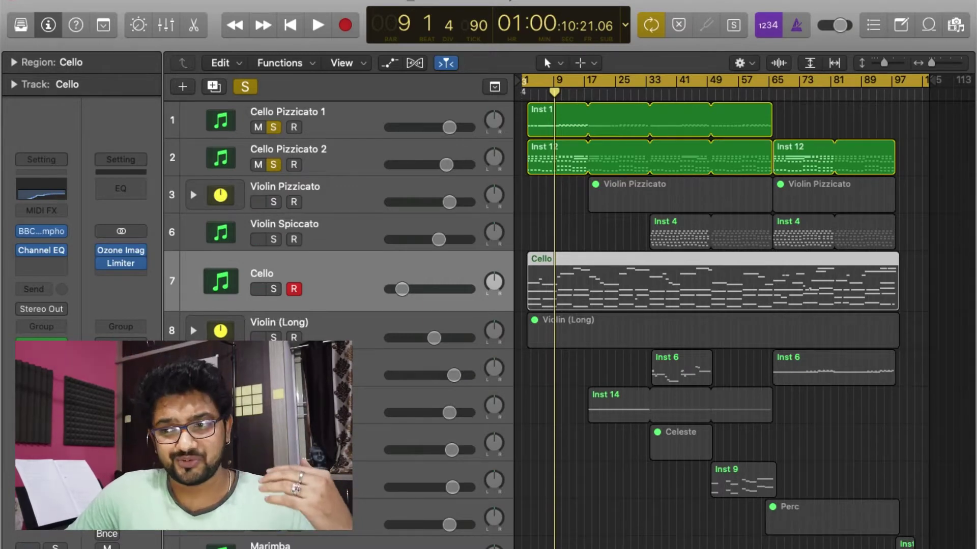
{"action": "left_click", "coordinate": [315, 331]}
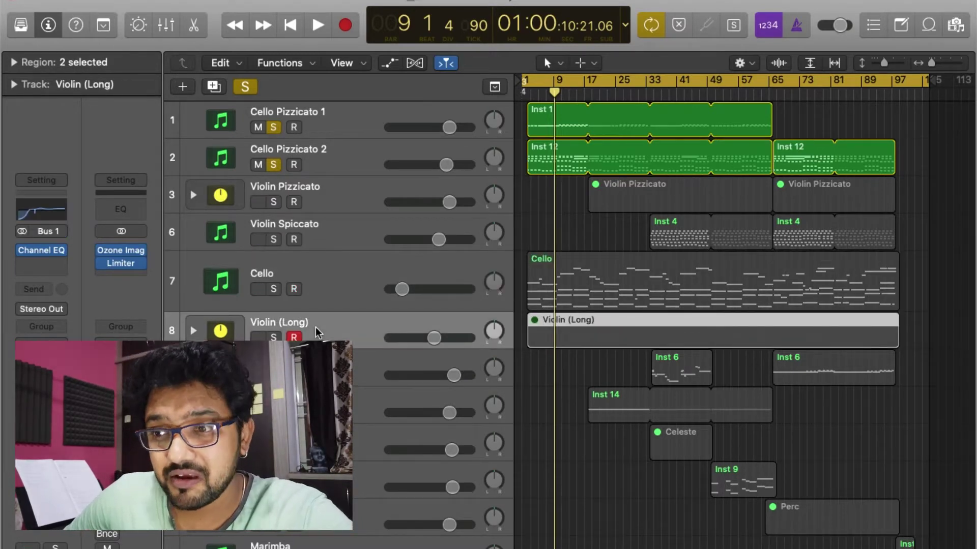
{"action": "left_click", "coordinate": [193, 331]}
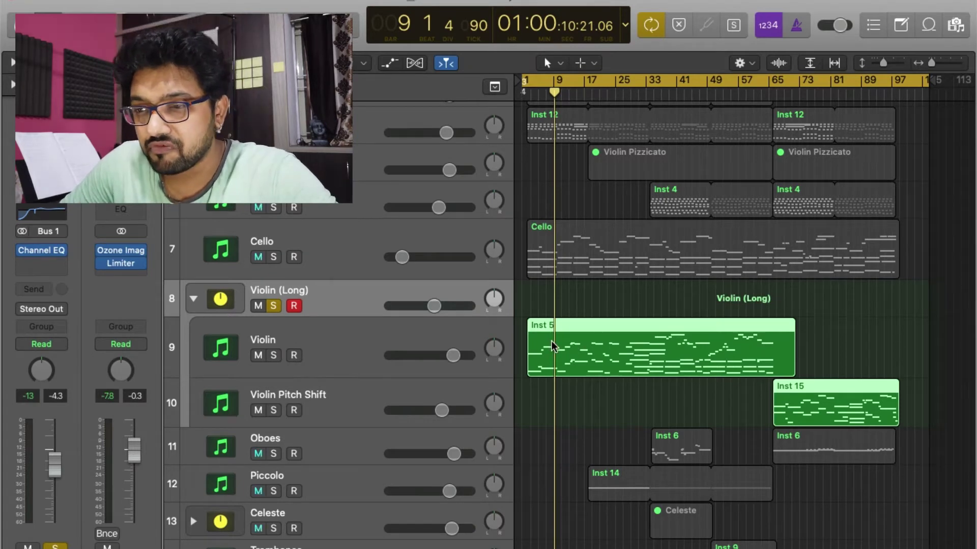
{"action": "left_click", "coordinate": [348, 353]}
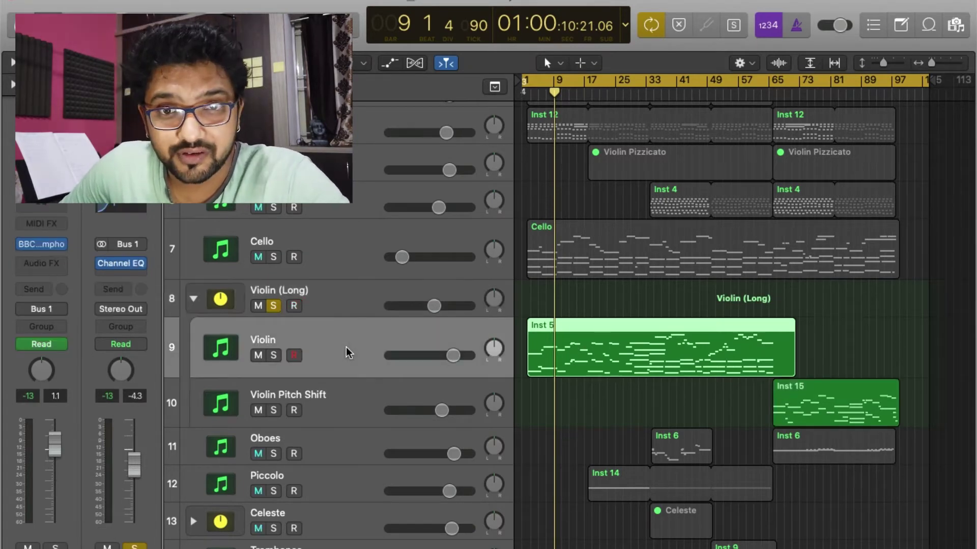
{"action": "left_click", "coordinate": [359, 416]}
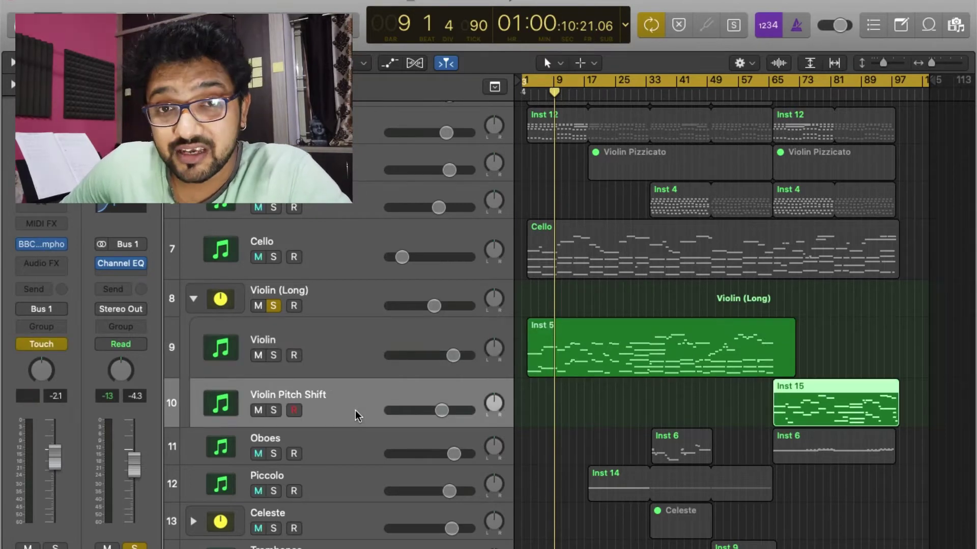
Open the Violin track's Inst 5 region in the Piano Roll and play it from the region's start
{"action": "left_click", "coordinate": [610, 358]}
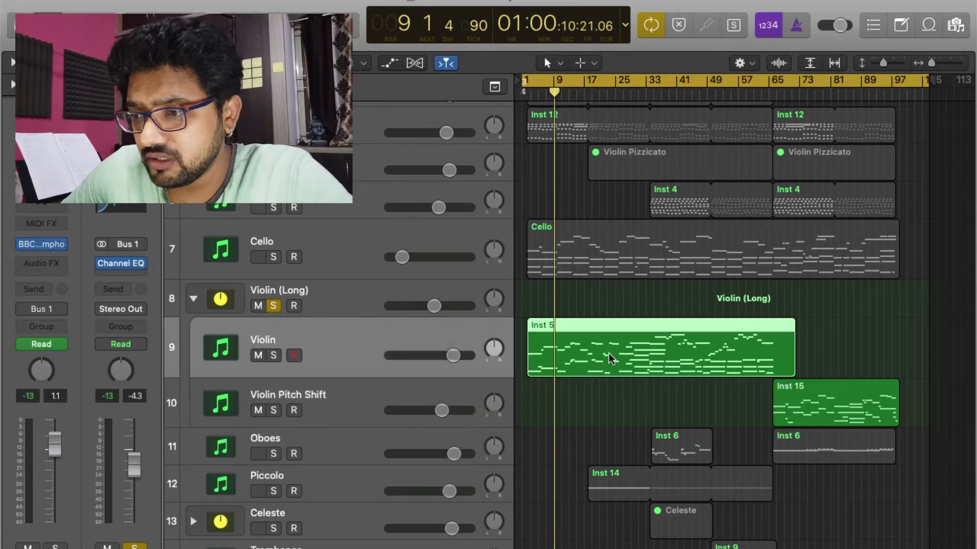
{"action": "double_click", "coordinate": [609, 356]}
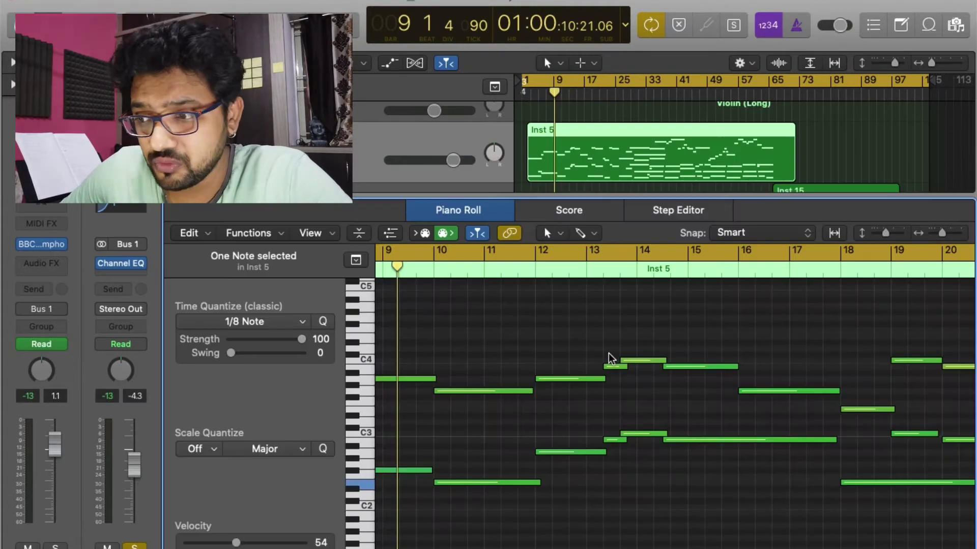
{"action": "key", "text": "z"}
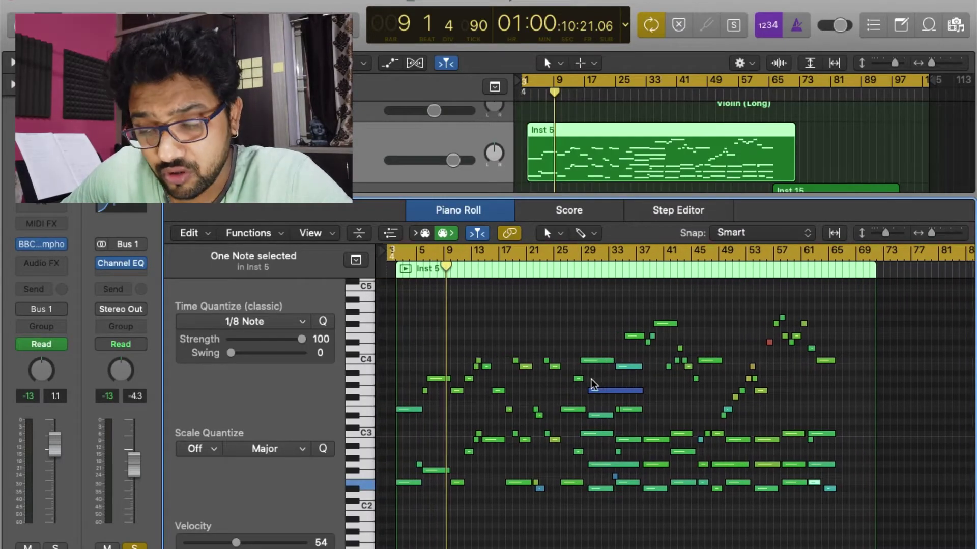
{"action": "key", "text": "z"}
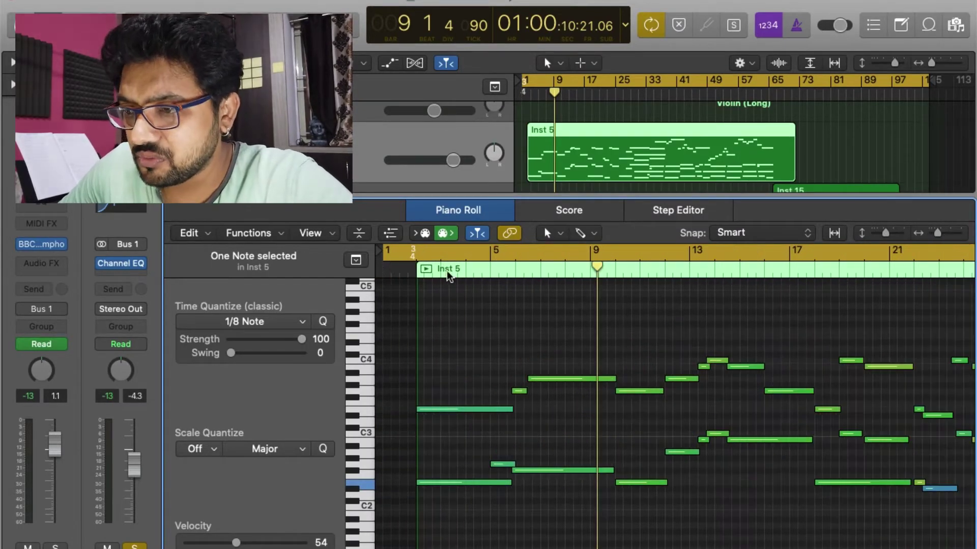
{"action": "left_click", "coordinate": [426, 270]}
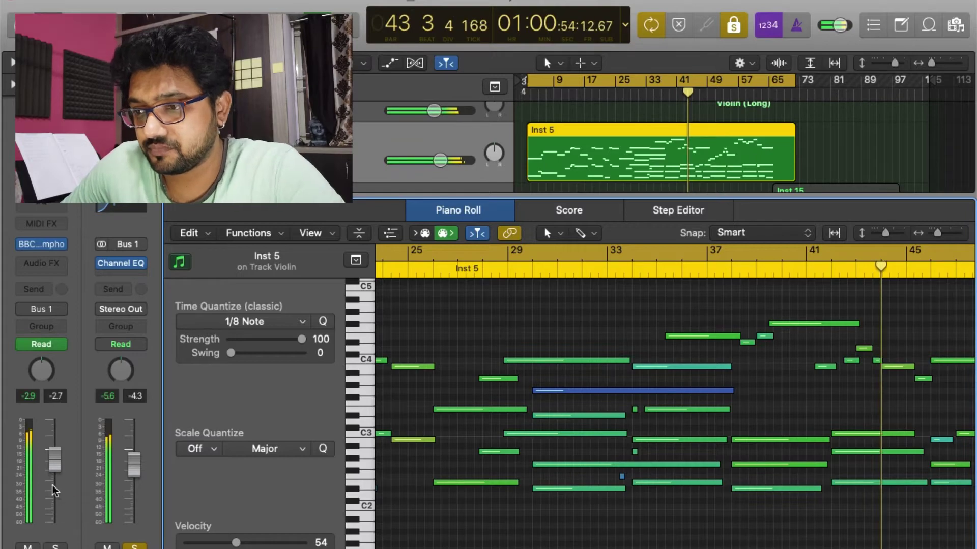
Show the track automation in place of the editor and inspect the Violin track's Volume curve and its list of automatable parameters
{"action": "key", "text": "e"}
{"action": "key", "text": "a"}
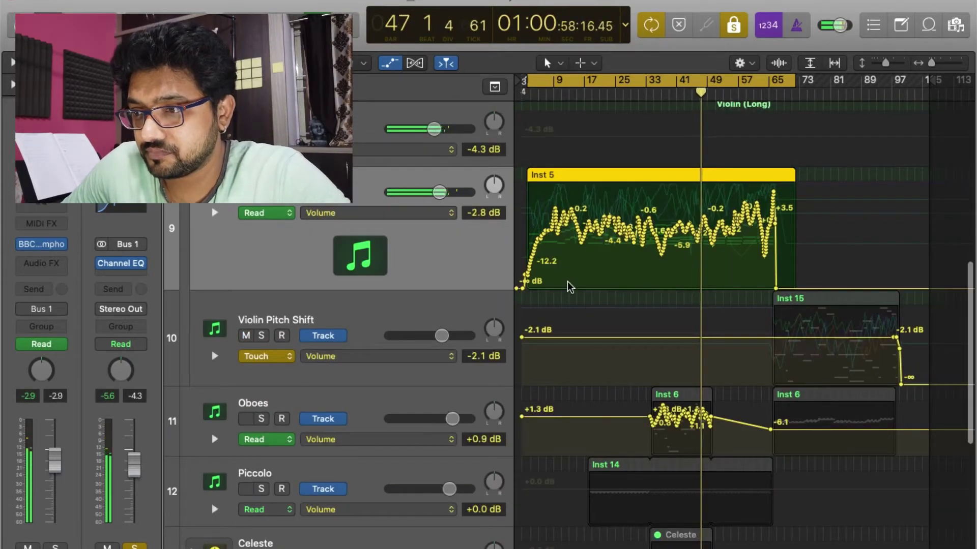
{"action": "left_click", "coordinate": [420, 214]}
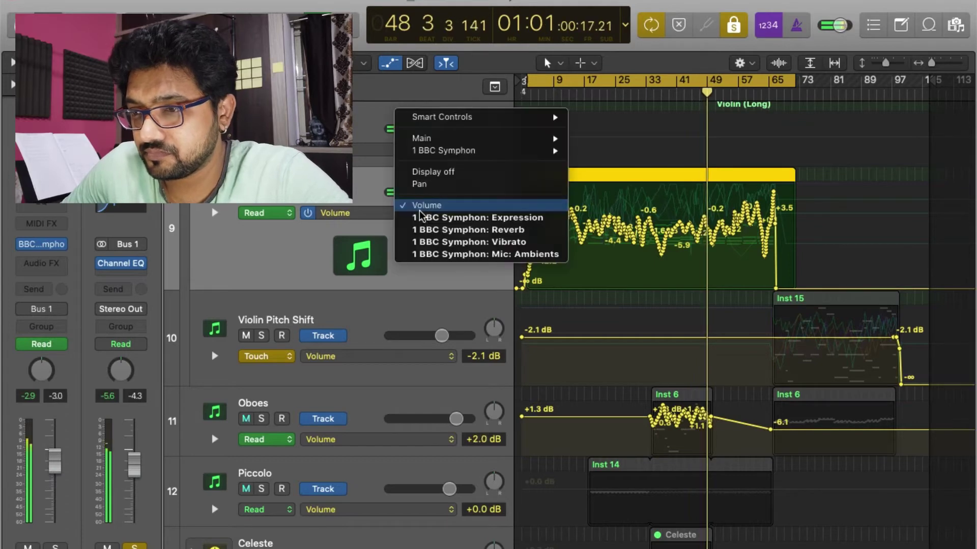
{"action": "left_click", "coordinate": [418, 257]}
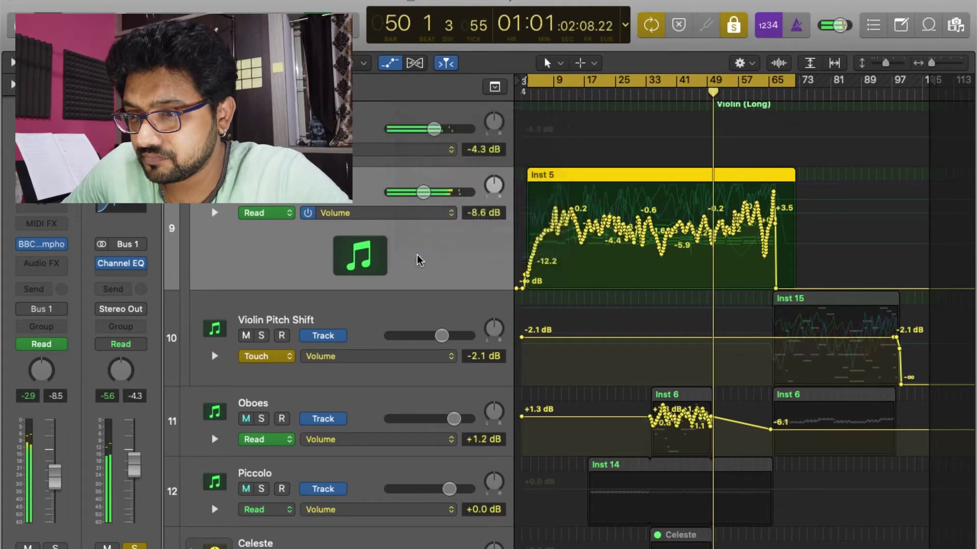
{"action": "left_click", "coordinate": [374, 211]}
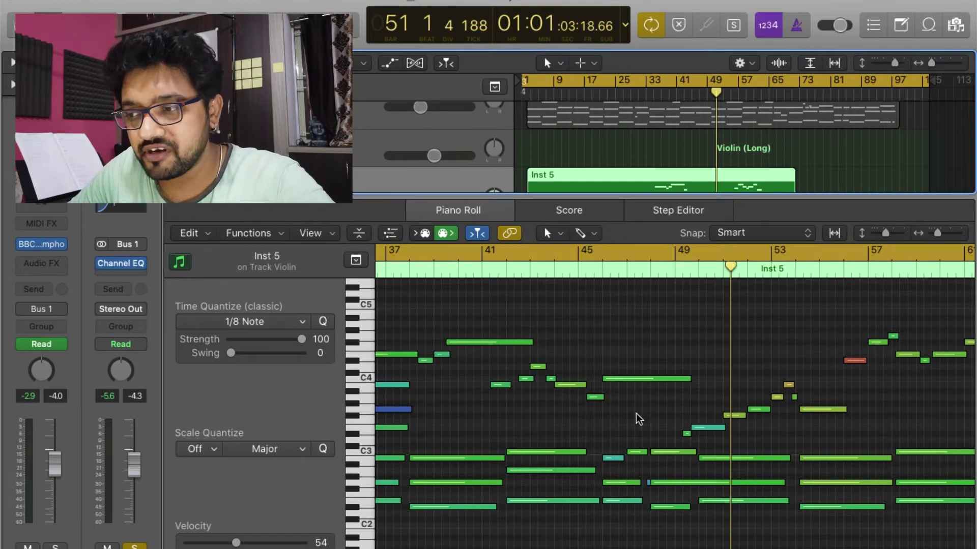
Examine the Violin track's Inst 5 notes around bars 43 to 54 in the Piano Roll
{"action": "key", "text": "z"}
{"action": "key", "text": "z"}
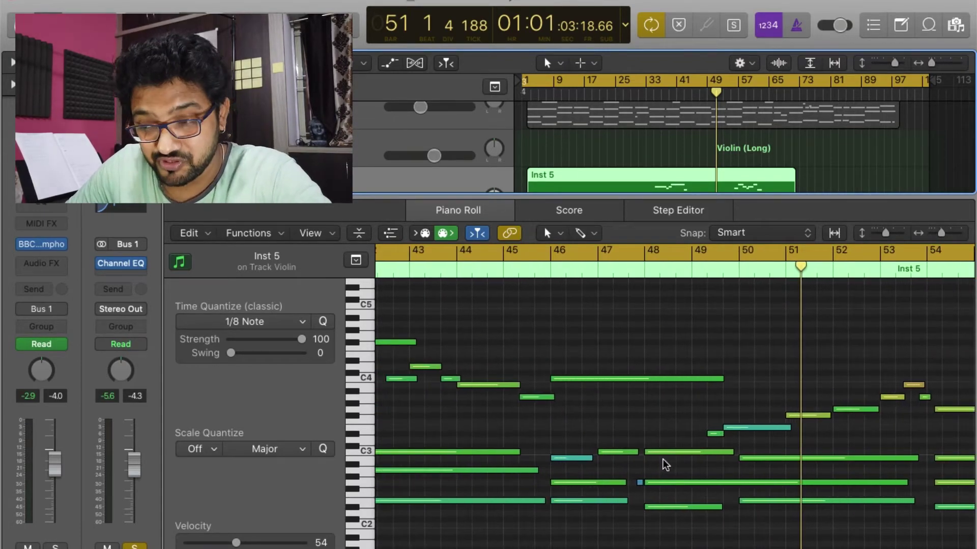
{"action": "scroll", "coordinate": [688, 431], "scroll_direction": "left", "scroll_amount": 10}
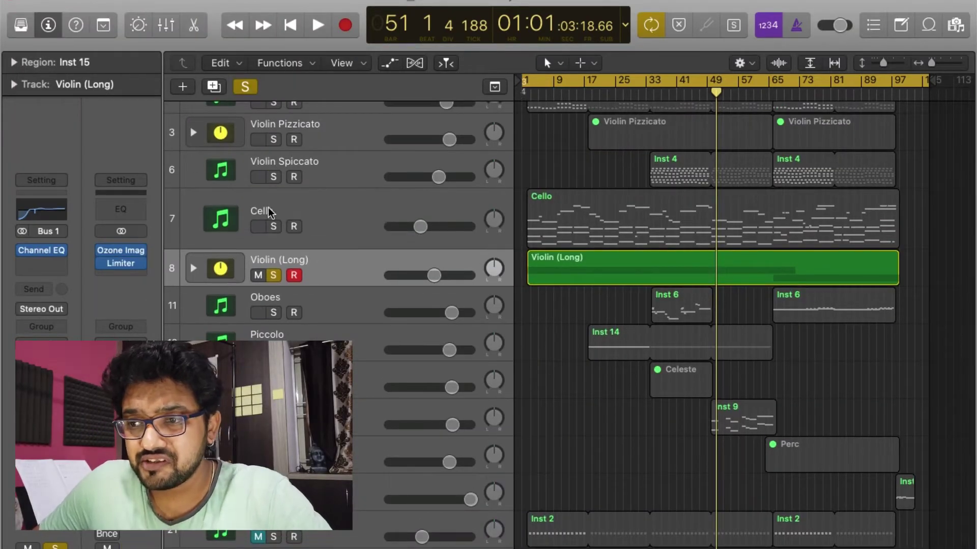
Solo the Cello track, unsolo Violin (Long), and play the cello part from bar 2
{"action": "left_click", "coordinate": [271, 212]}
{"action": "left_click", "coordinate": [275, 227]}
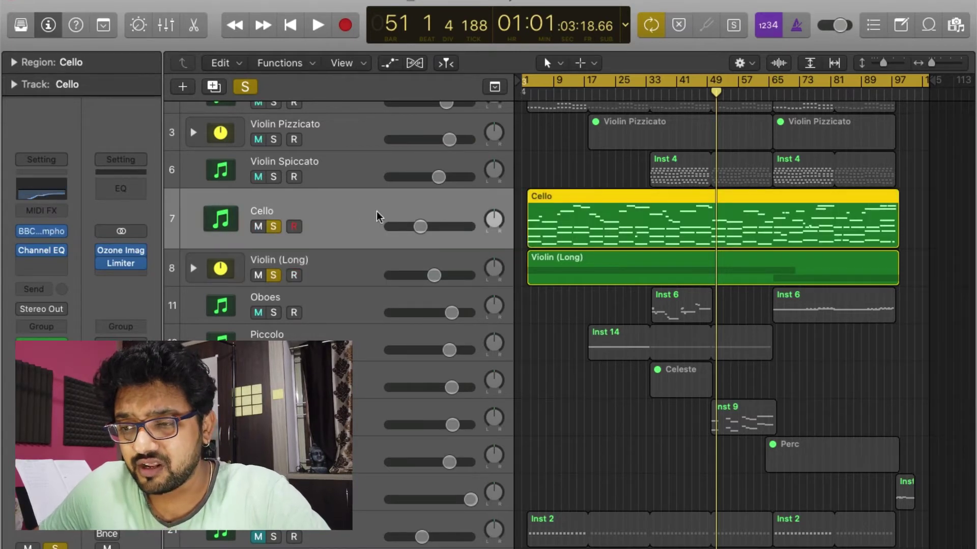
{"action": "left_click", "coordinate": [274, 276]}
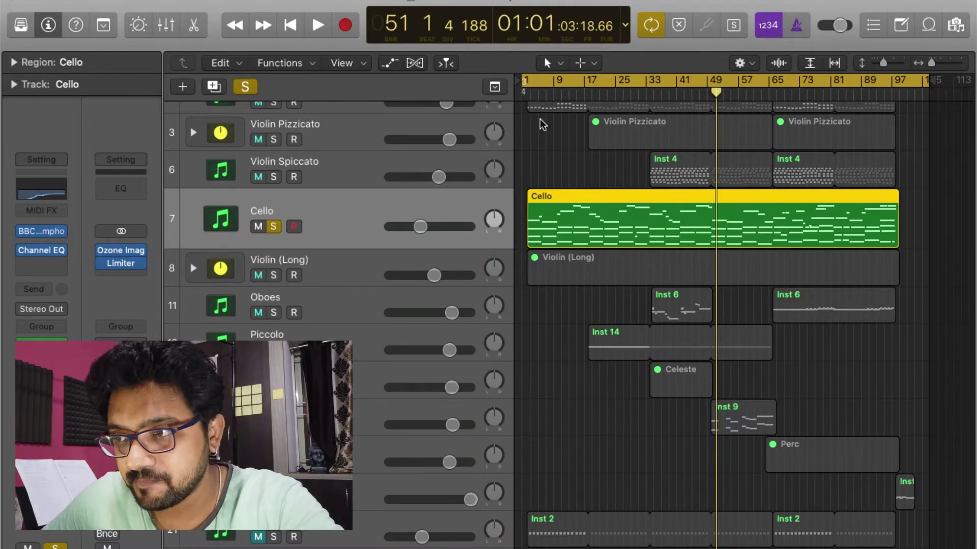
{"action": "left_click_drag", "start_coordinate": [716, 92], "coordinate": [527, 92]}
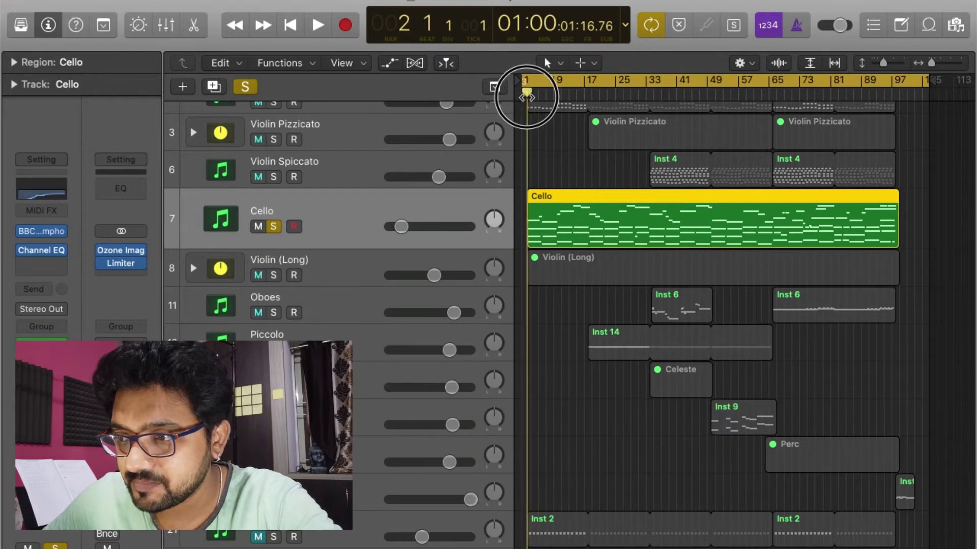
{"action": "key", "text": "space"}
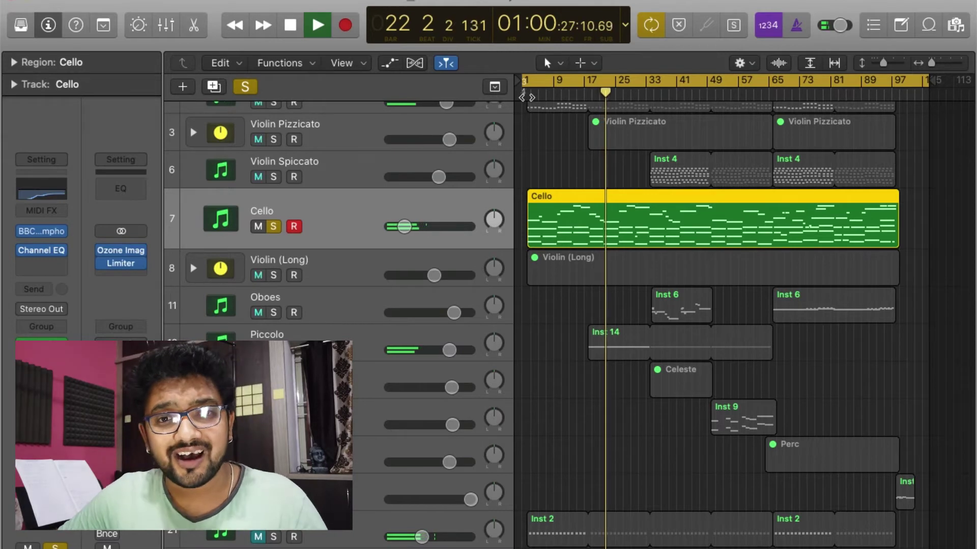
Solo Violin (Long) alongside the Cello and play the two parts together up to about bar 37
{"action": "left_click", "coordinate": [273, 277]}
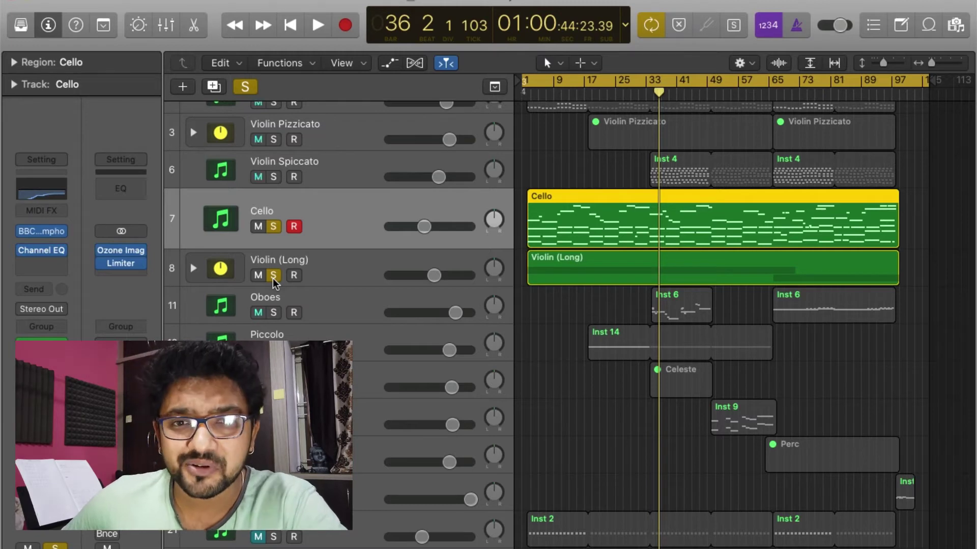
{"action": "key", "text": "space"}
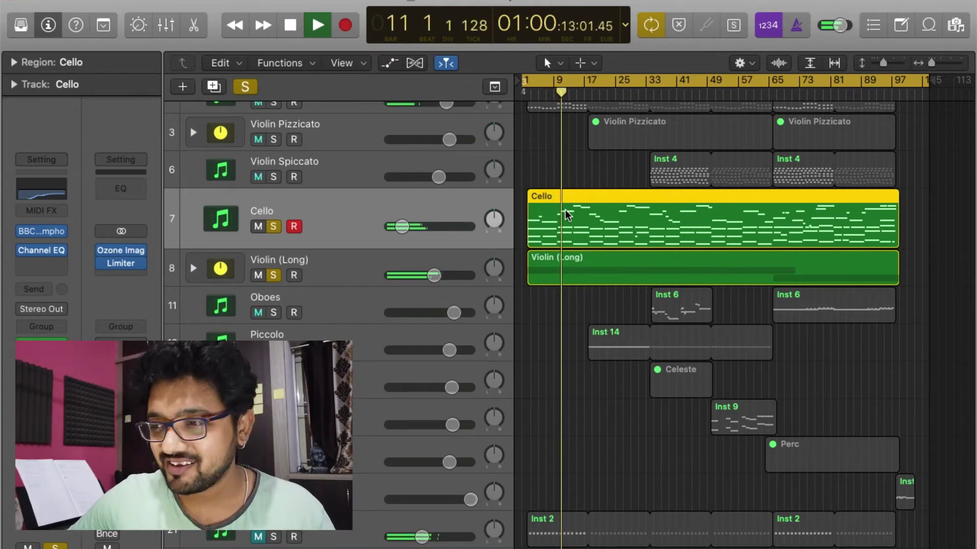
{"action": "key", "text": "space"}
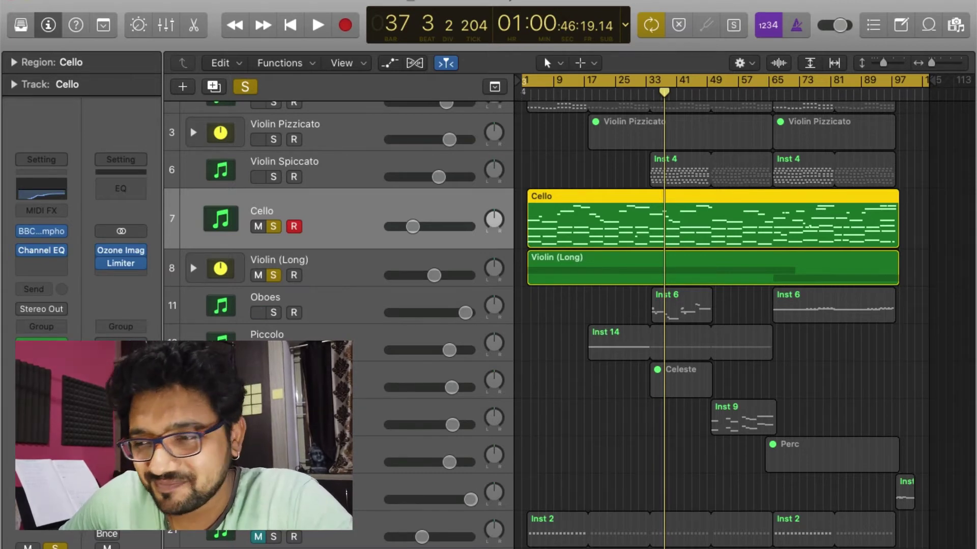
Open the Celeste 1 and Celeste 2 regions together in the Piano Roll and play them from about bar 34
{"action": "scroll", "coordinate": [539, 326], "scroll_direction": "down", "scroll_amount": 1}
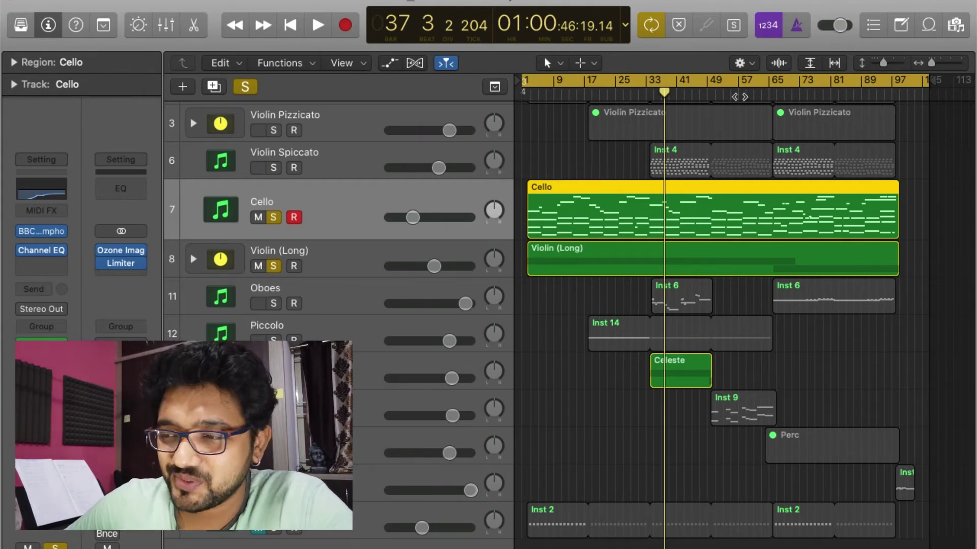
{"action": "double_click", "coordinate": [673, 385]}
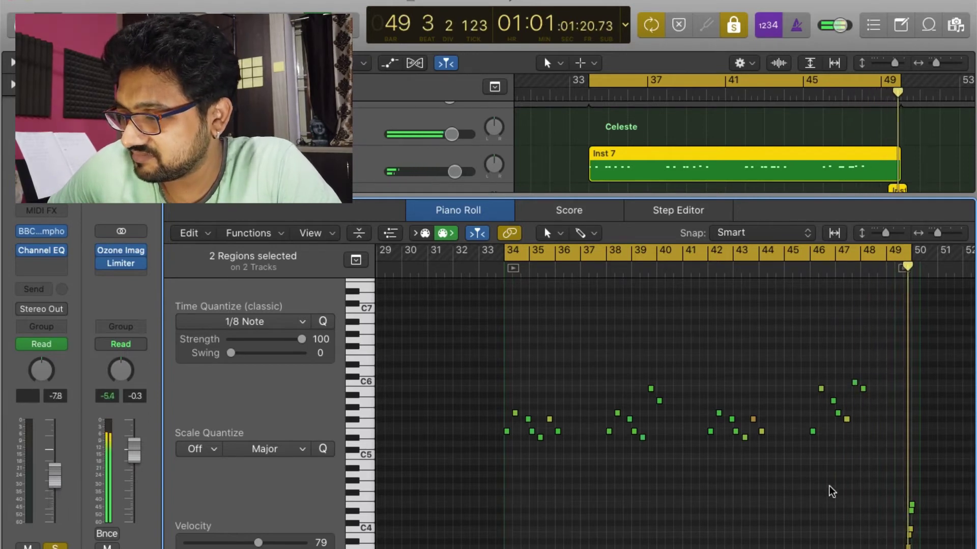
{"action": "key", "text": "super+Left"}
{"action": "key", "text": "super+Left"}
{"action": "key", "text": "space"}
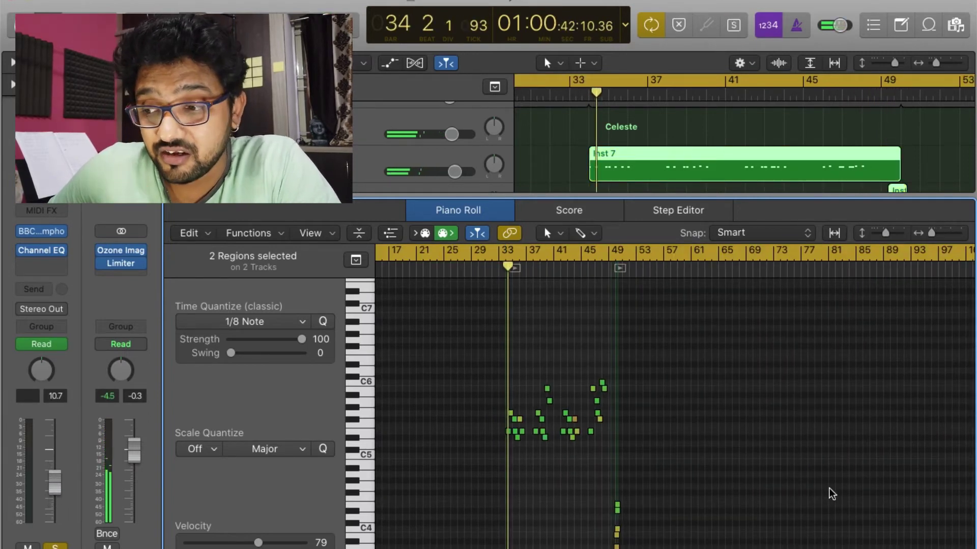
Examine the lower Celeste 2 notes around bar 49 in the Piano Roll and close the editor
{"action": "scroll", "coordinate": [757, 517], "scroll_direction": "down", "scroll_amount": 5}
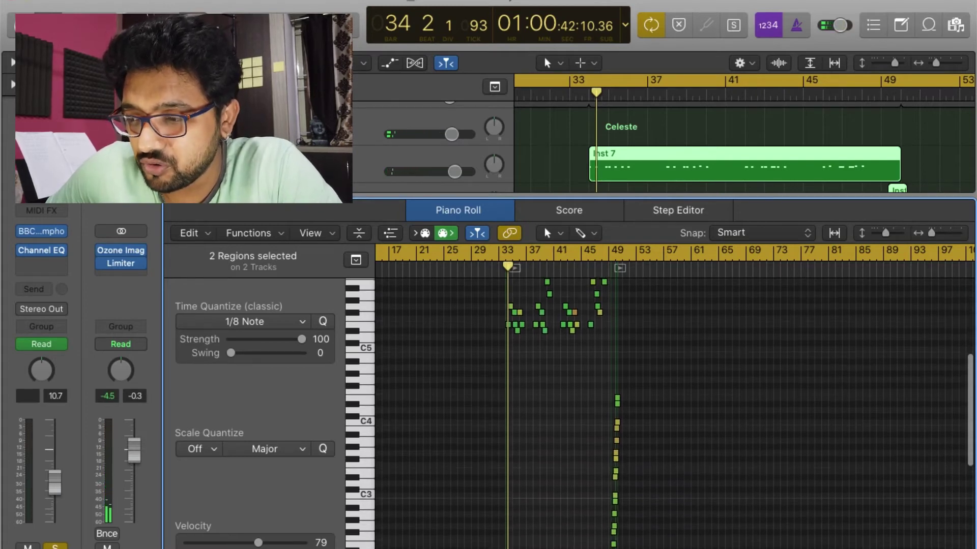
{"action": "key", "text": "super+Right"}
{"action": "key", "text": "super+Right"}
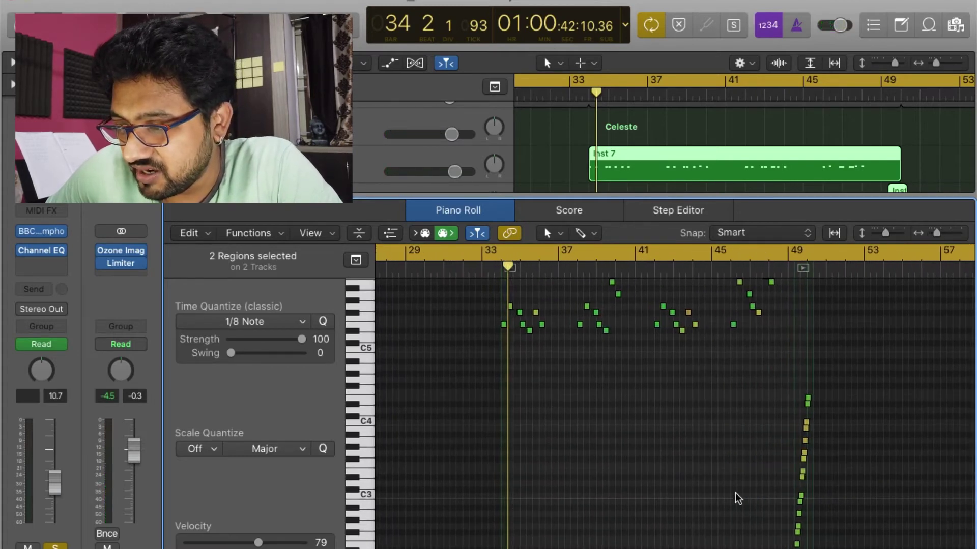
{"action": "scroll", "coordinate": [785, 500], "scroll_direction": "right", "scroll_amount": 2}
{"action": "key", "text": "e"}
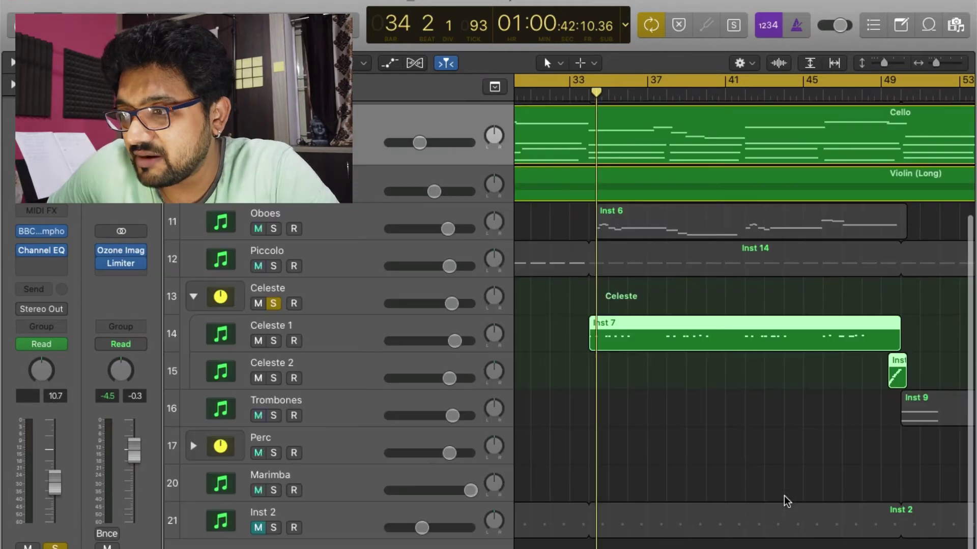
Solo the Trombones track and play its Inst 9 region from the start in the Piano Roll
{"action": "scroll", "coordinate": [899, 353], "scroll_direction": "right", "scroll_amount": 5}
{"action": "scroll", "coordinate": [899, 353], "scroll_direction": "right", "scroll_amount": 2}
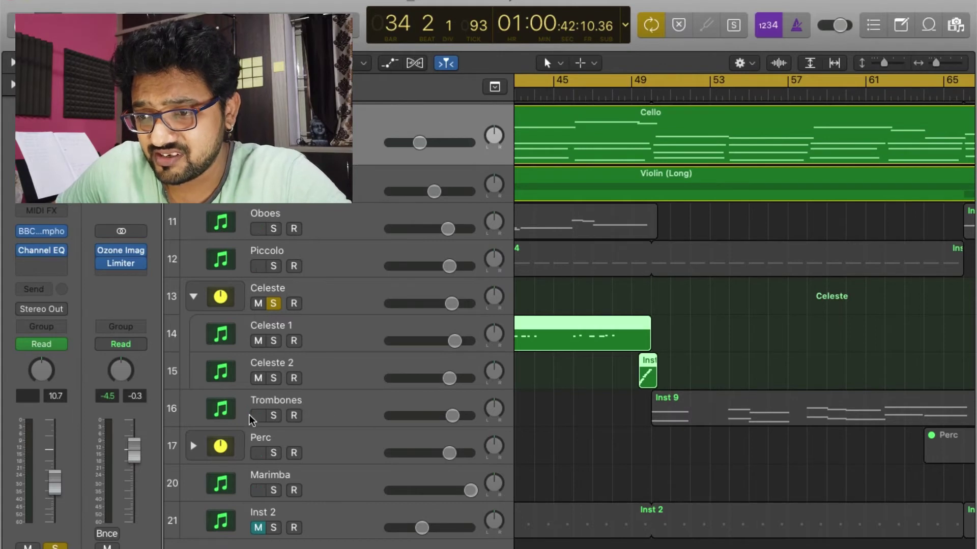
{"action": "left_click", "coordinate": [273, 415]}
{"action": "left_click", "coordinate": [663, 416]}
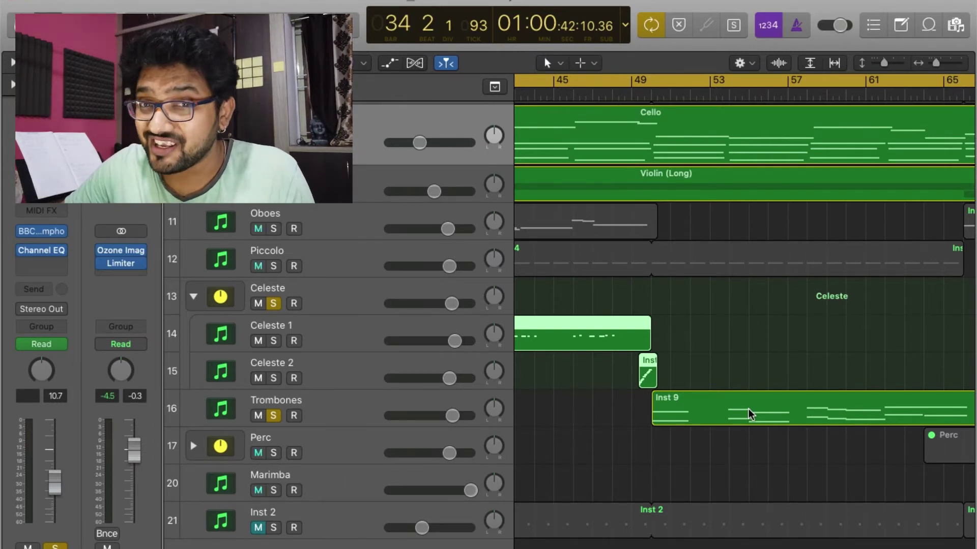
{"action": "double_click", "coordinate": [688, 409]}
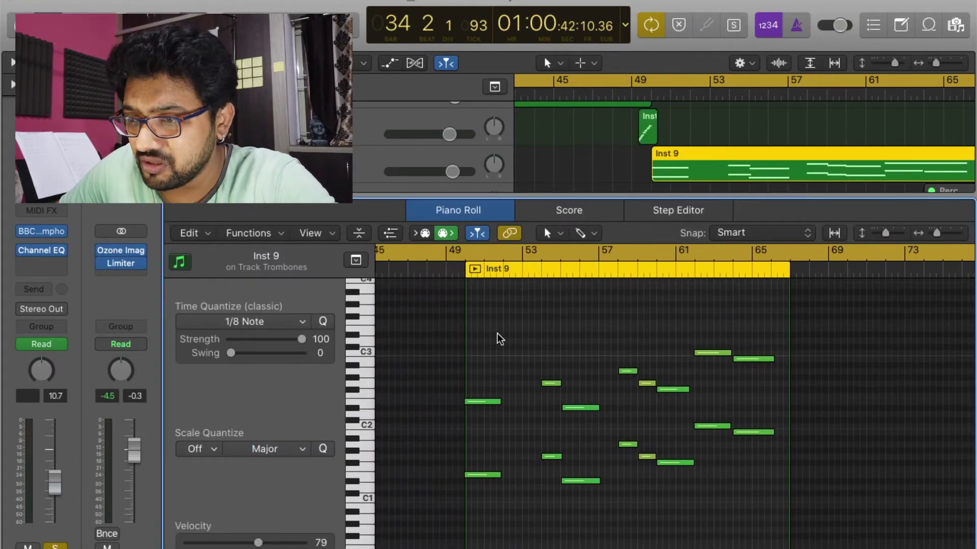
{"action": "left_click", "coordinate": [473, 273]}
{"action": "key", "text": "space"}
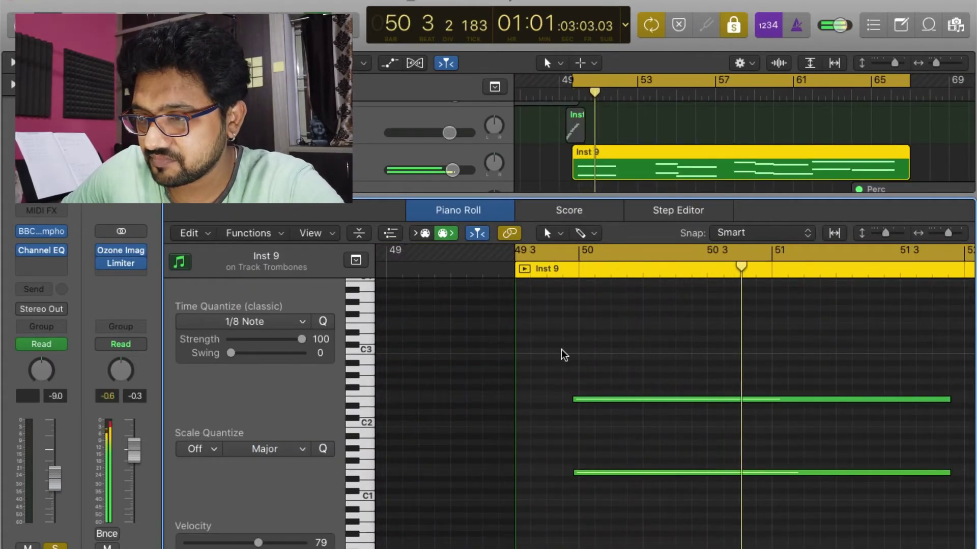
Follow the Trombones notes through to the end of Inst 9 in the Piano Roll and close the editor
{"action": "key", "text": "super+Left"}
{"action": "key", "text": "super+Left"}
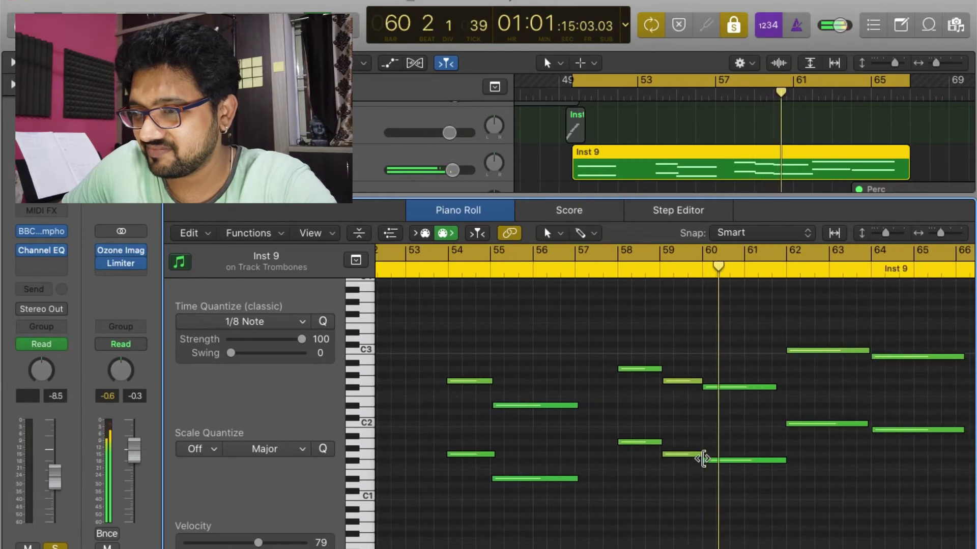
{"action": "scroll", "coordinate": [703, 459], "scroll_direction": "right", "scroll_amount": 10}
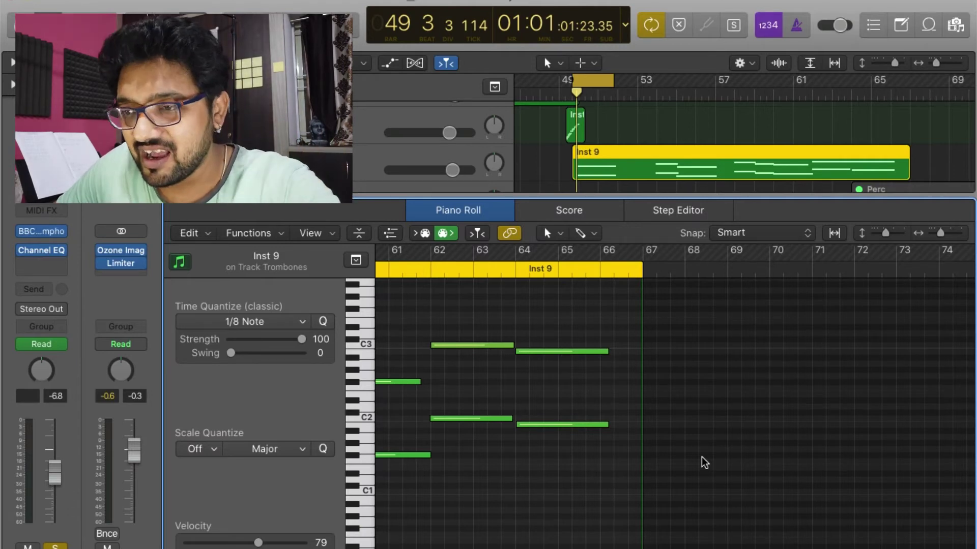
{"action": "key", "text": "e"}
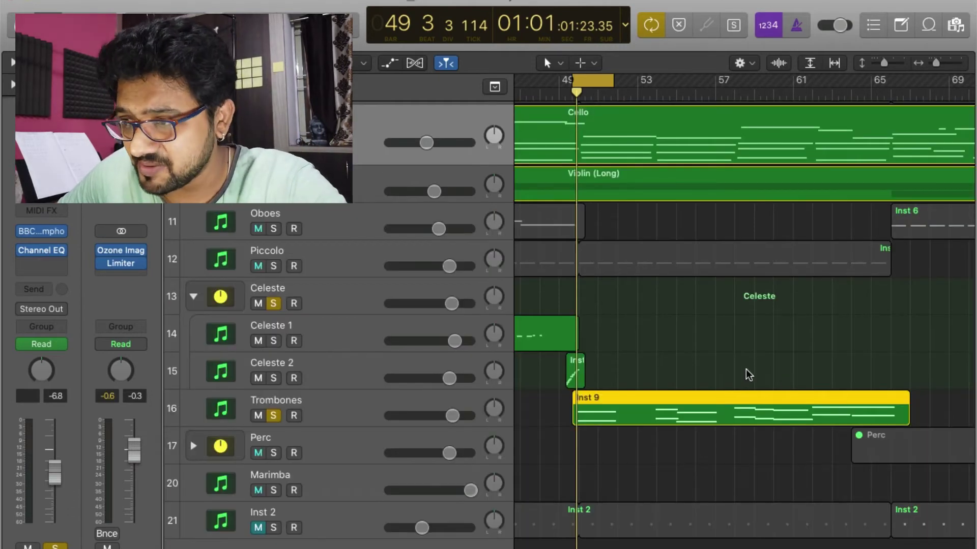
Open the Violin Pizzicato Inst 3 notes in the Piano Roll and play them from bar 18 with cycle mode off
{"action": "key", "text": "z"}
{"action": "left_click", "coordinate": [365, 238]}
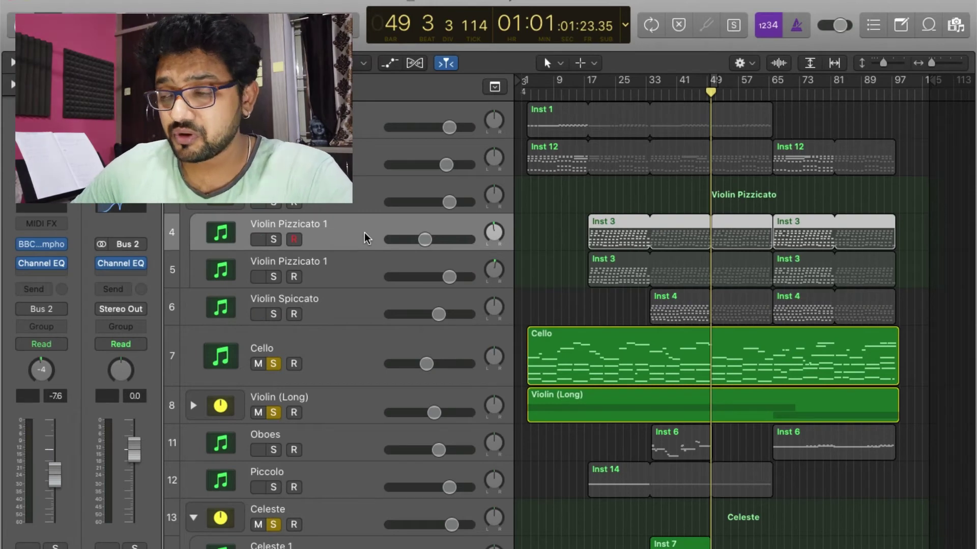
{"action": "double_click", "coordinate": [610, 240]}
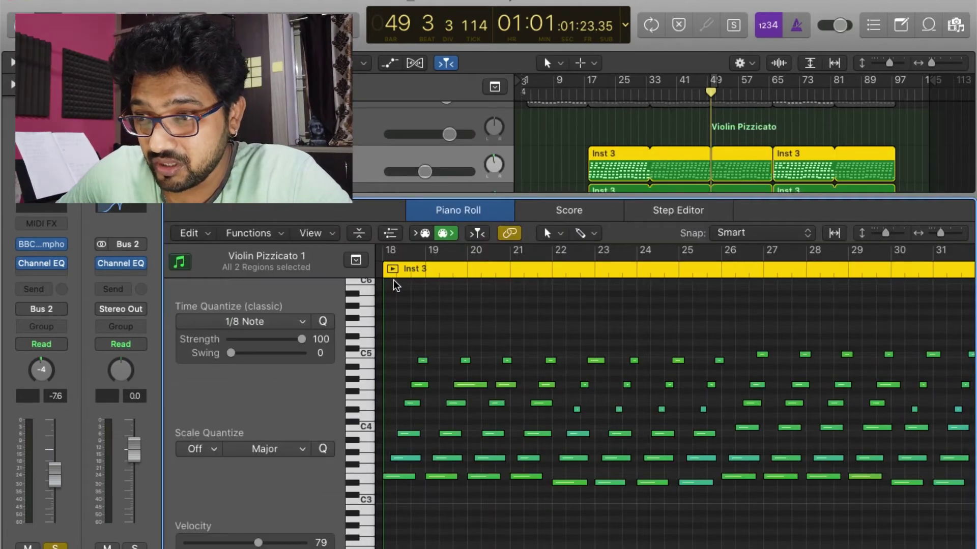
{"action": "key", "text": "c"}
{"action": "key", "text": "space"}
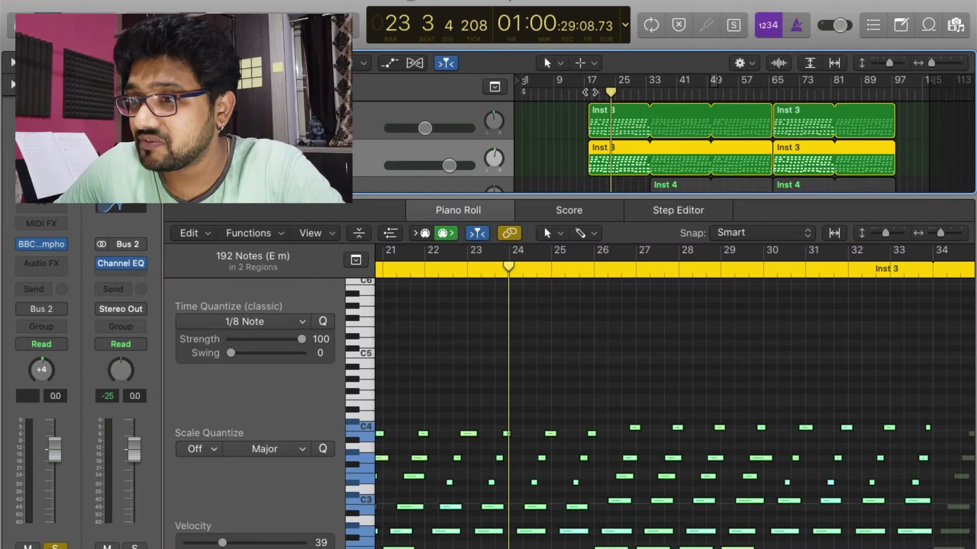
{"action": "key", "text": "space"}
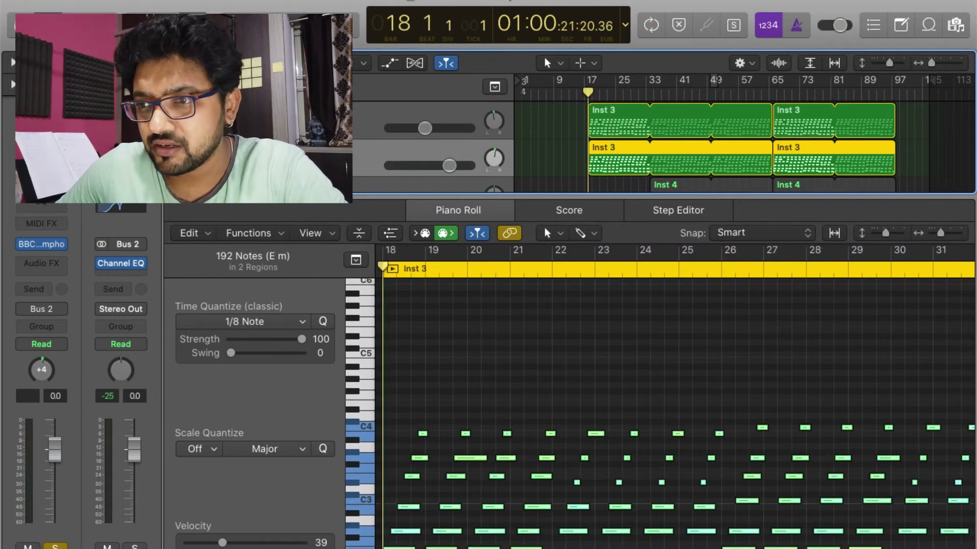
Toggle the Violin Pizzicato track's solo off and back on, and play its Inst 3 part from bar 18
{"action": "key", "text": "super+a"}
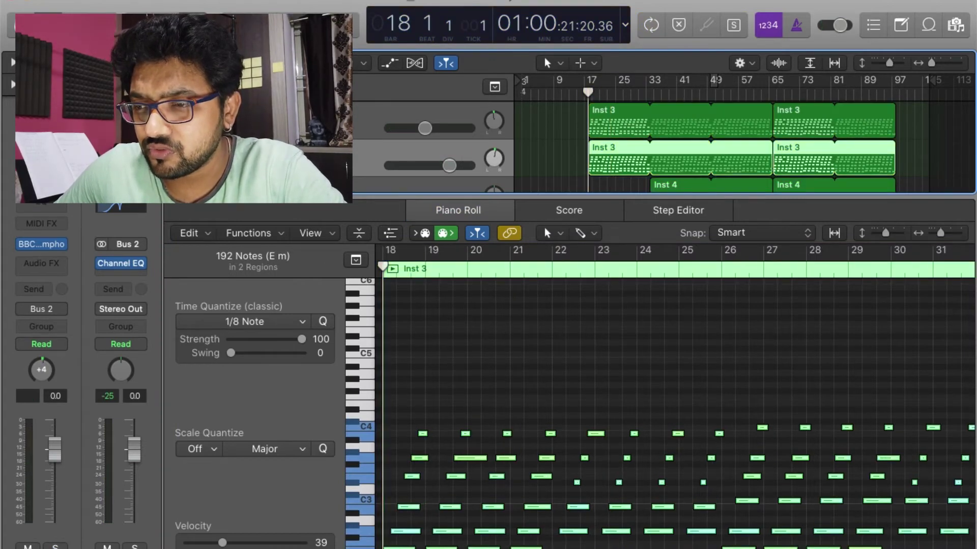
{"action": "key", "text": "m"}
{"action": "key", "text": "s"}
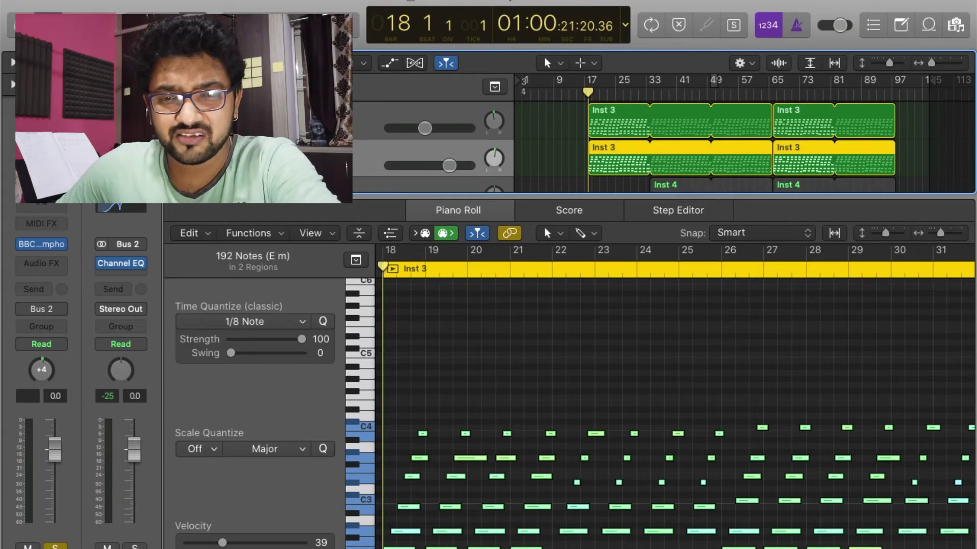
{"action": "key", "text": "space"}
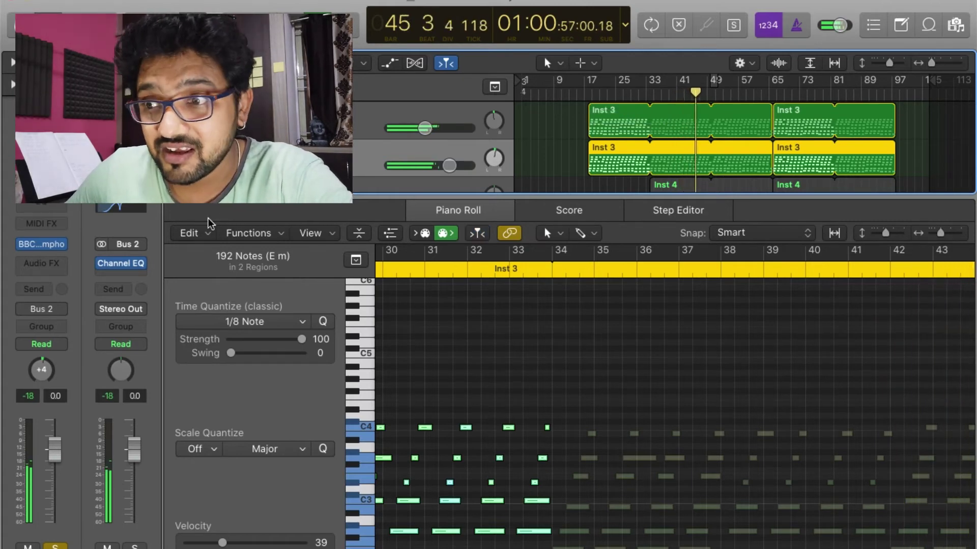
Mute the selected Violin Pizzicato Inst 3 regions during playback to hear the other layer, stop playback and unmute them
{"action": "key", "text": "ctrl+m"}
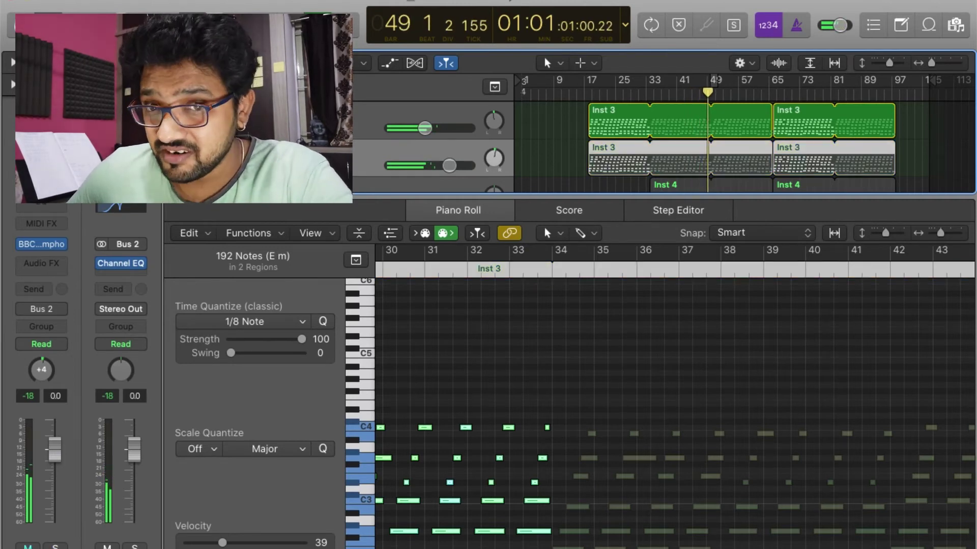
{"action": "key", "text": "space"}
{"action": "key", "text": "ctrl+m"}
Show the first Inst 4 region of Violin Spiccato in the Piano Roll and play it soloed with the cycle set around it
{"action": "key", "text": "e"}
{"action": "left_click", "coordinate": [673, 203]}
{"action": "key", "text": "e"}
{"action": "scroll", "coordinate": [495, 375], "scroll_direction": "left", "scroll_amount": 5}
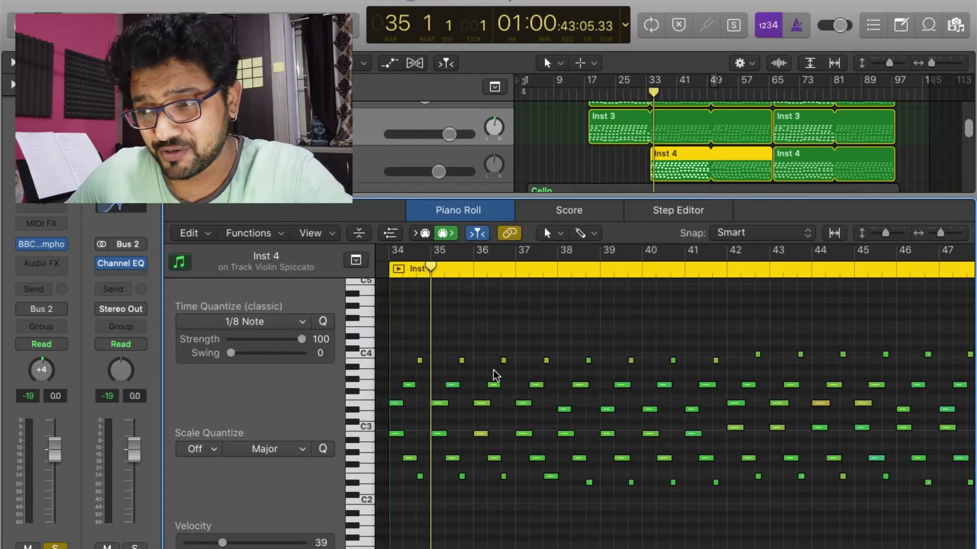
{"action": "key", "text": "u"}
{"action": "key", "text": "ctrl+s"}
{"action": "key", "text": "space"}
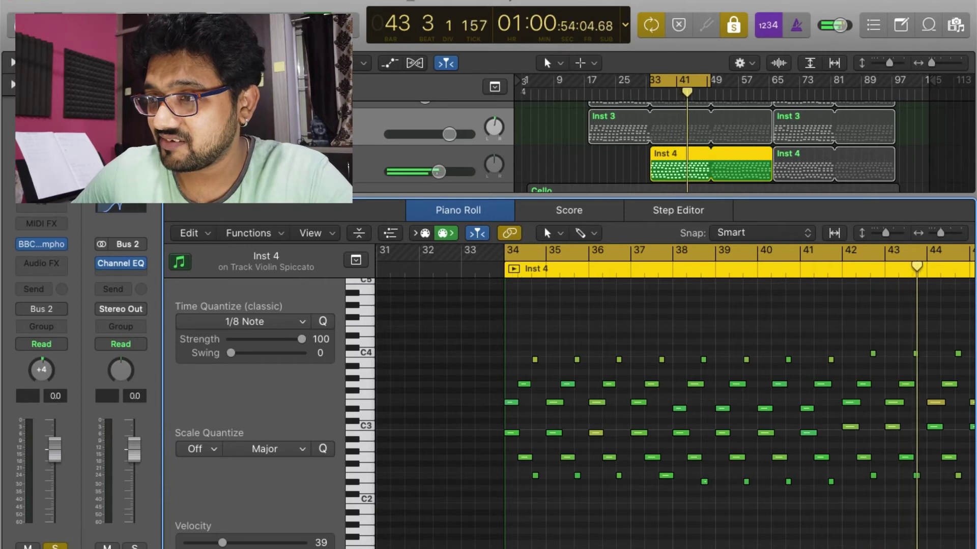
Turn off the cycle and region solo, and play the Inst 3 and Inst 4 violin layers together from bar 34
{"action": "scroll", "coordinate": [382, 151], "scroll_direction": "up", "scroll_amount": 3}
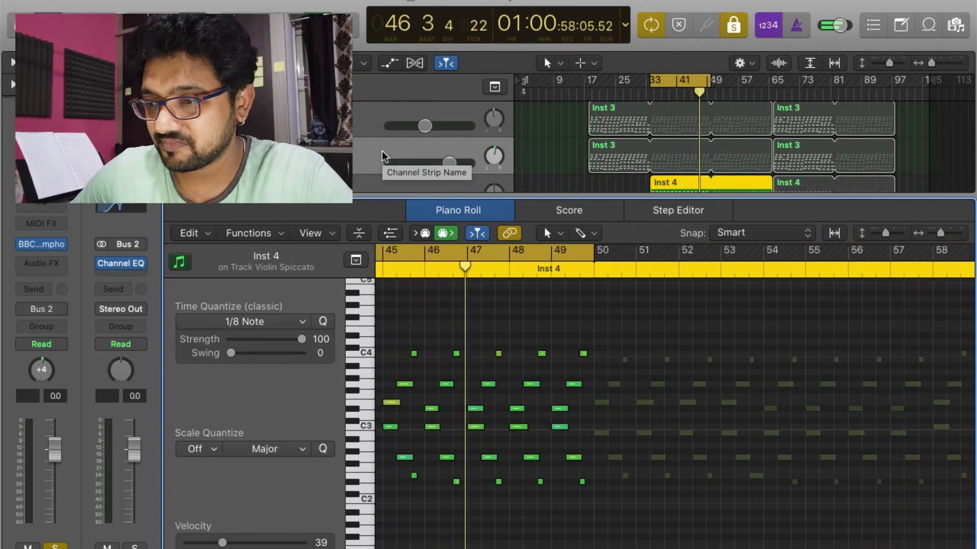
{"action": "left_click", "coordinate": [668, 79]}
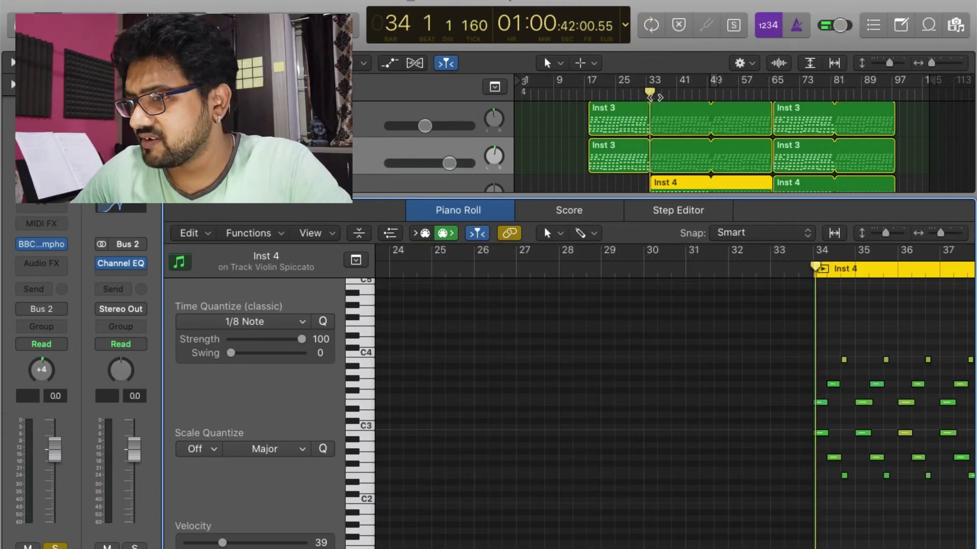
{"action": "key", "text": "space"}
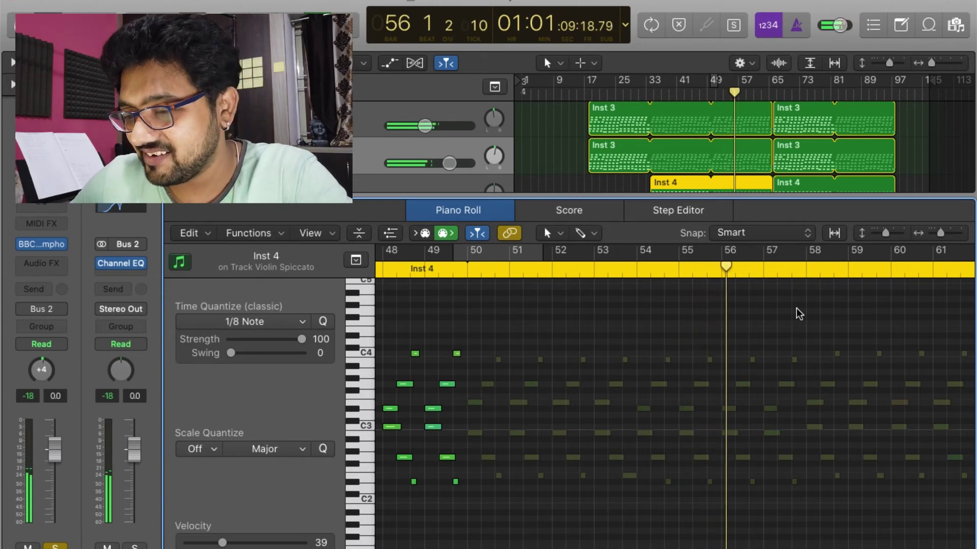
Close the Piano Roll, expand the Perc track stack and play its Inst 11 percussion part soloed
{"action": "key", "text": "e"}
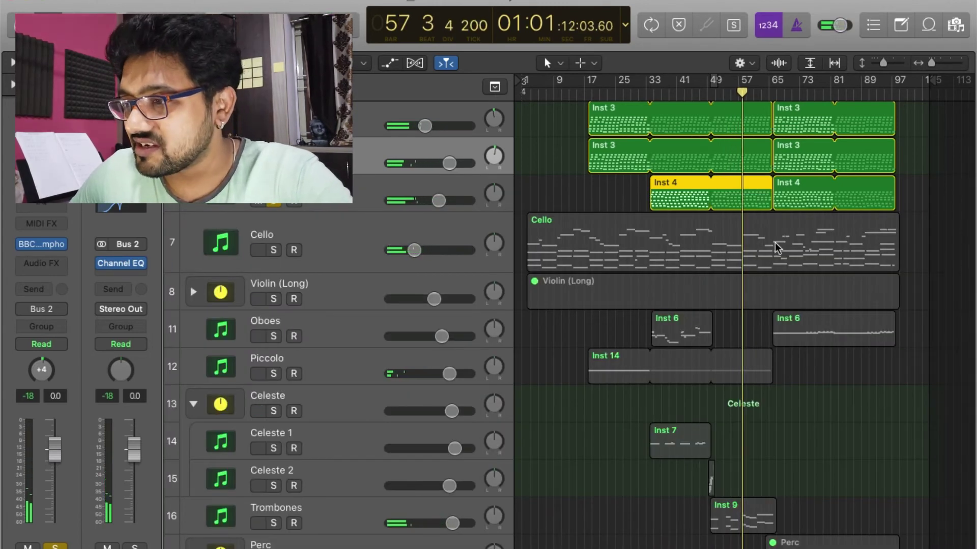
{"action": "scroll", "coordinate": [743, 361], "scroll_direction": "down", "scroll_amount": 2}
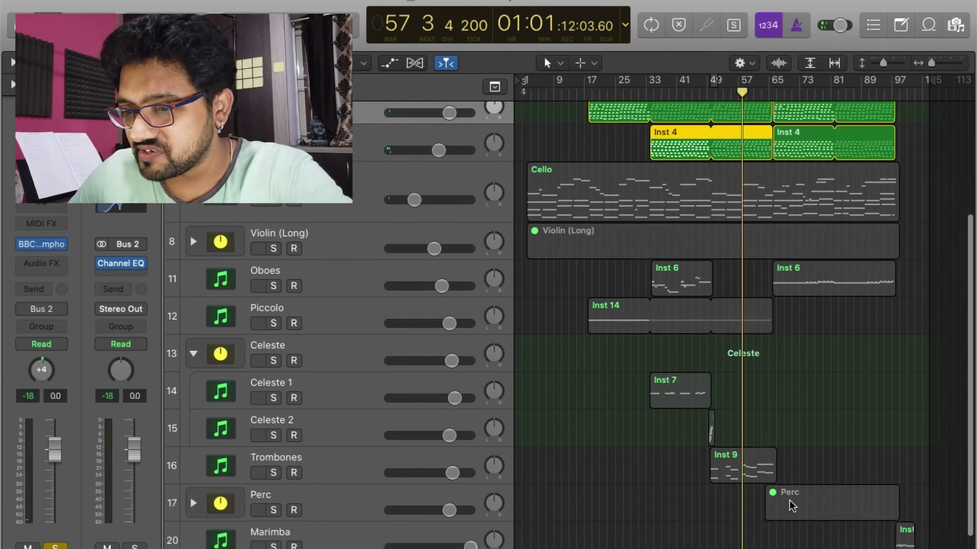
{"action": "left_click", "coordinate": [193, 503]}
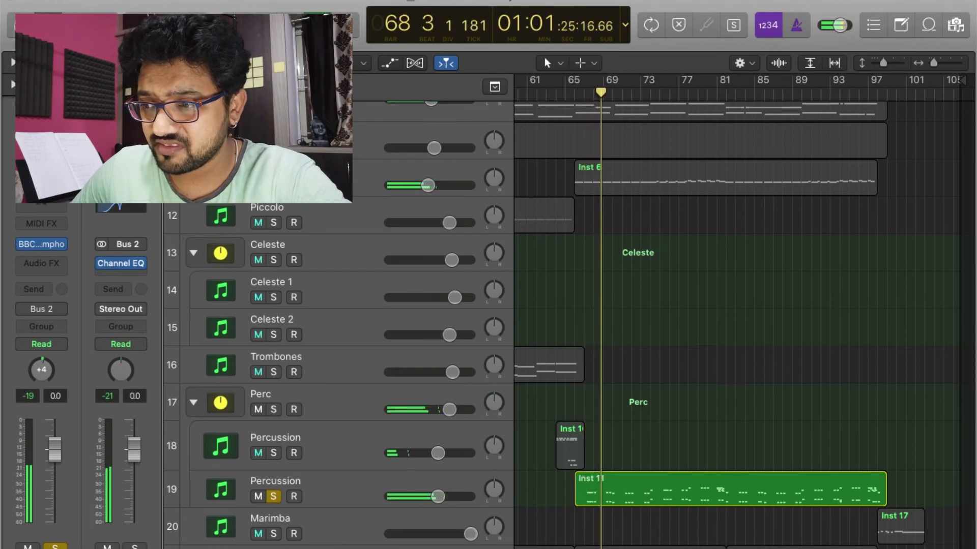
Compare the Inst 11 percussion part with the full mix by toggling its solo, stop playback and leave the track unsoloed
{"action": "key", "text": "s"}
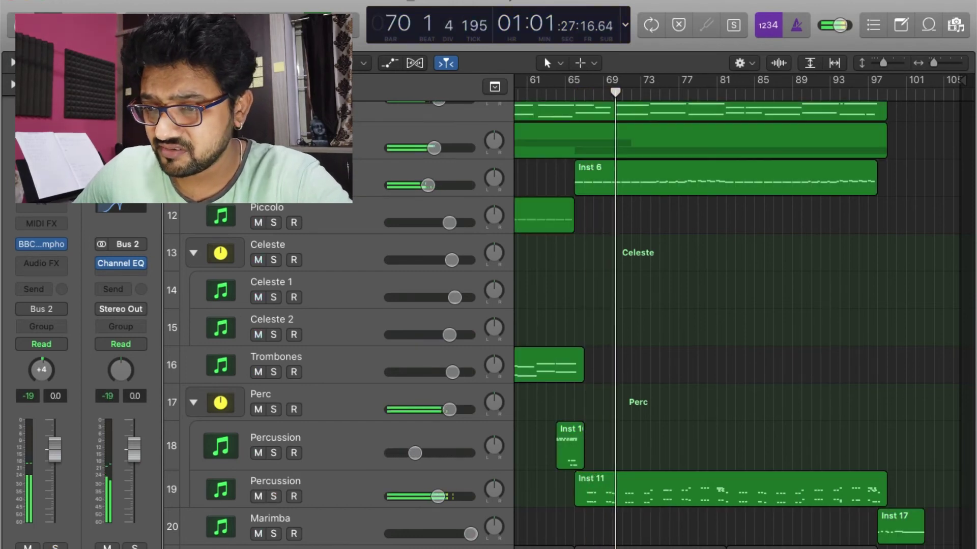
{"action": "left_click", "coordinate": [274, 496]}
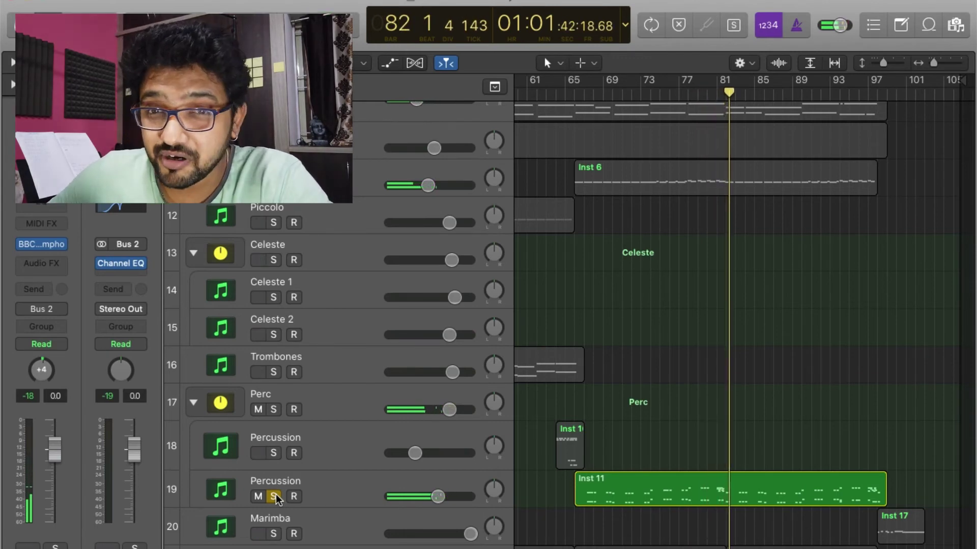
{"action": "key", "text": "super+Left"}
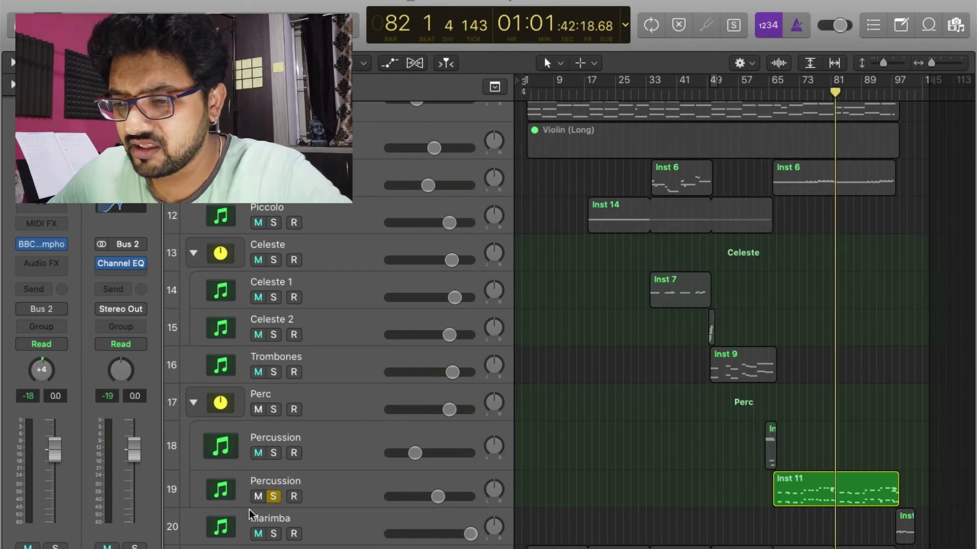
{"action": "left_click", "coordinate": [274, 496]}
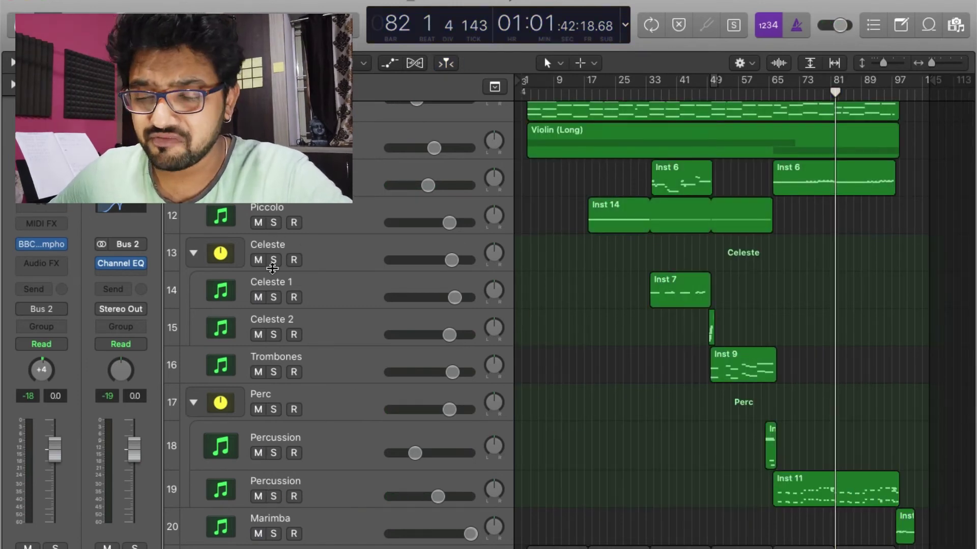
Open the Piccolo track's Inst 14 notes in the Piano Roll and play them soloed
{"action": "double_click", "coordinate": [603, 215]}
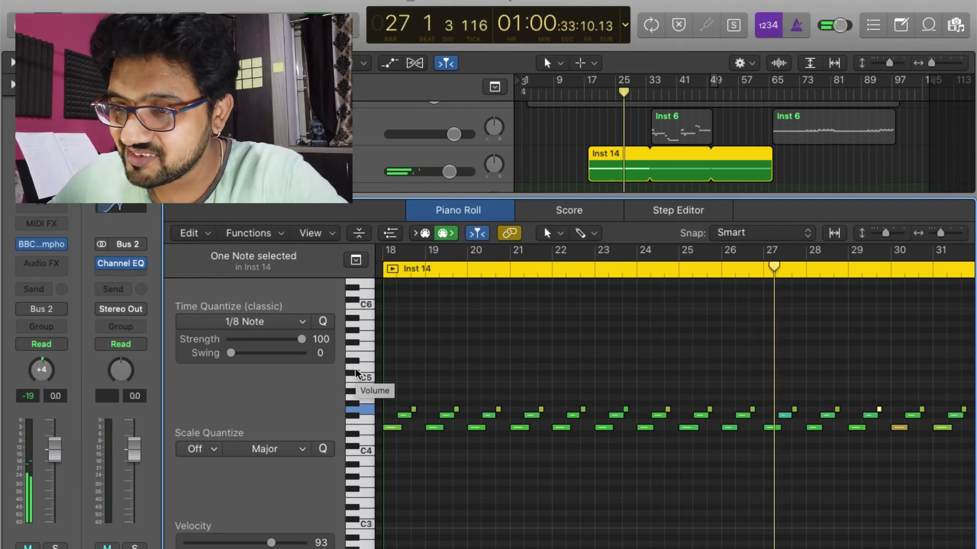
{"action": "key", "text": "space"}
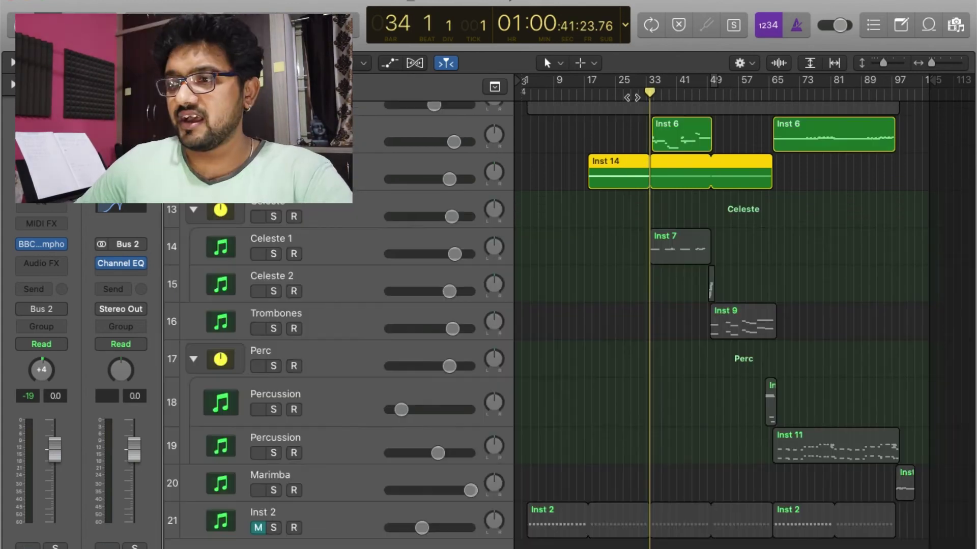
Open the Oboes track's first Inst 6 region in the Piano Roll and play it soloed within a cycle
{"action": "left_click", "coordinate": [676, 136]}
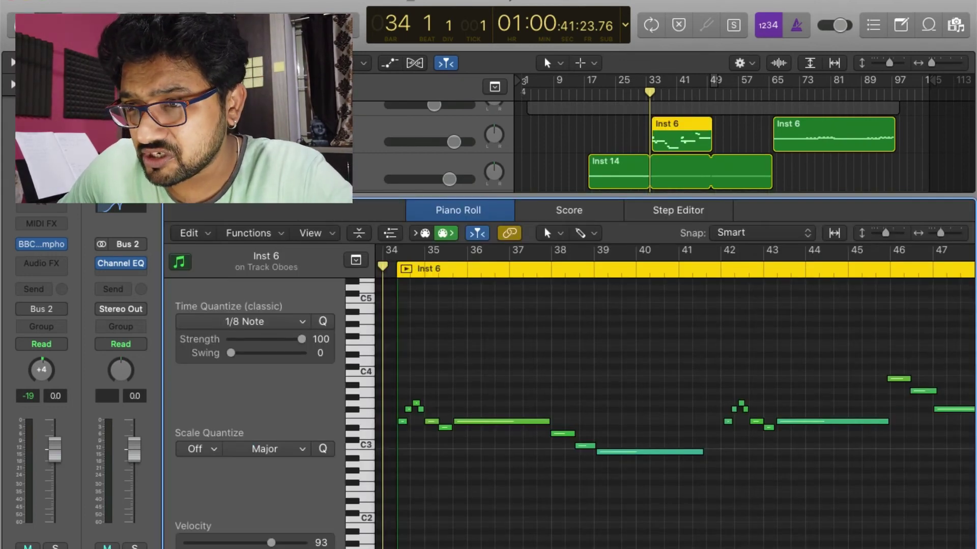
{"action": "left_click", "coordinate": [406, 270]}
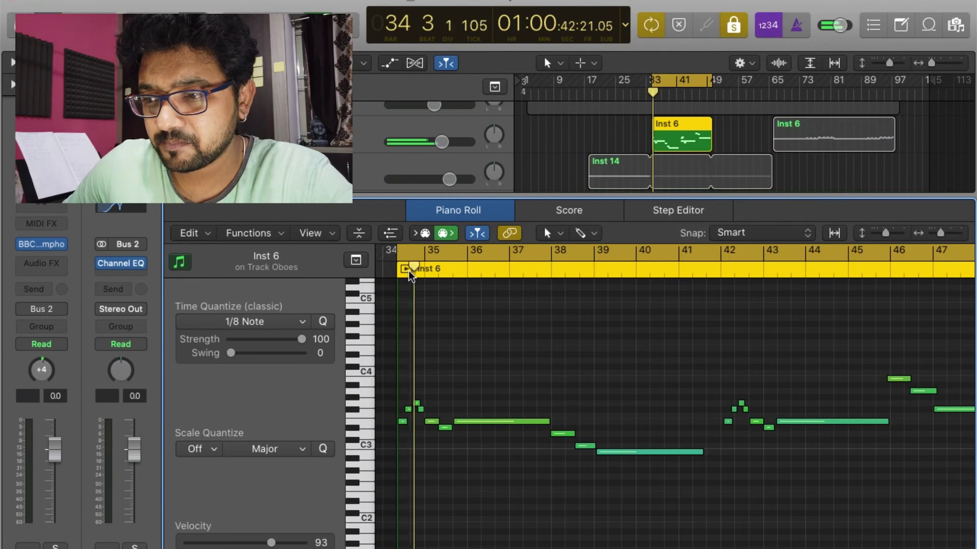